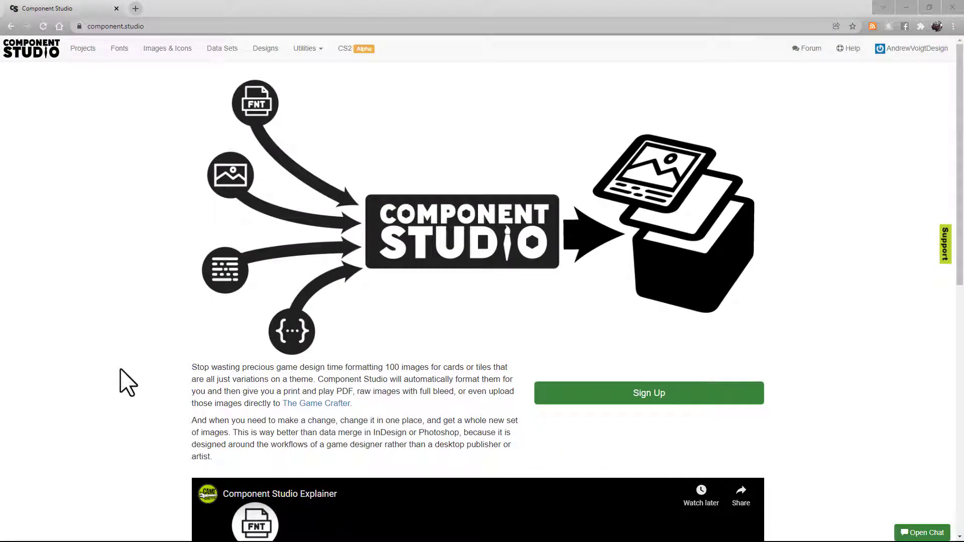
# - Open the CS2 Alpha games list, glance at Collaborations and the search box, then return to Games
pyautogui.click(361, 58)
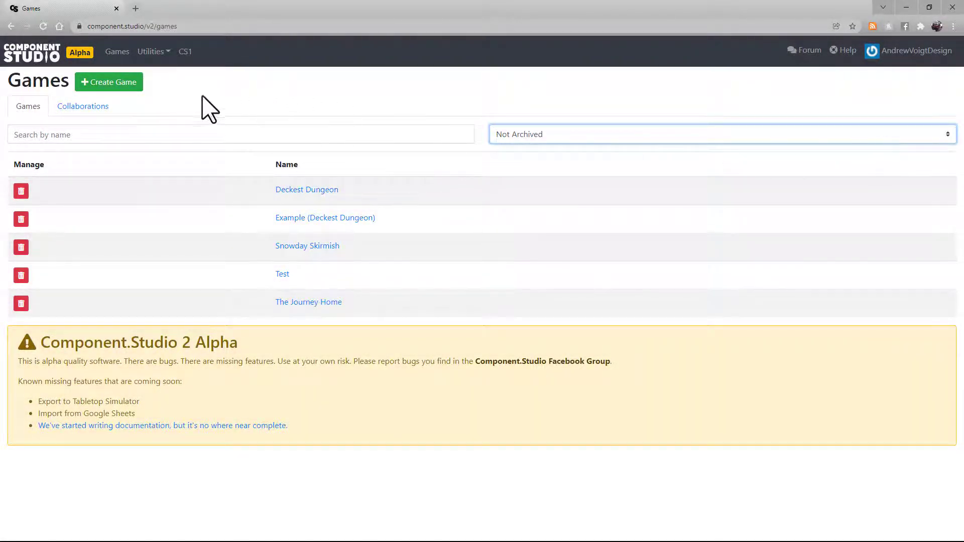
pyautogui.click(93, 108)
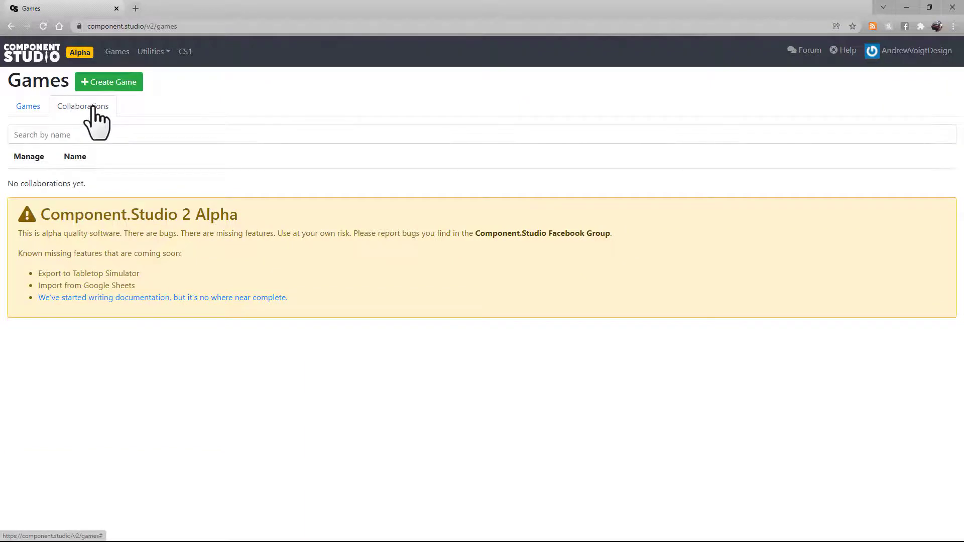
pyautogui.click(95, 135)
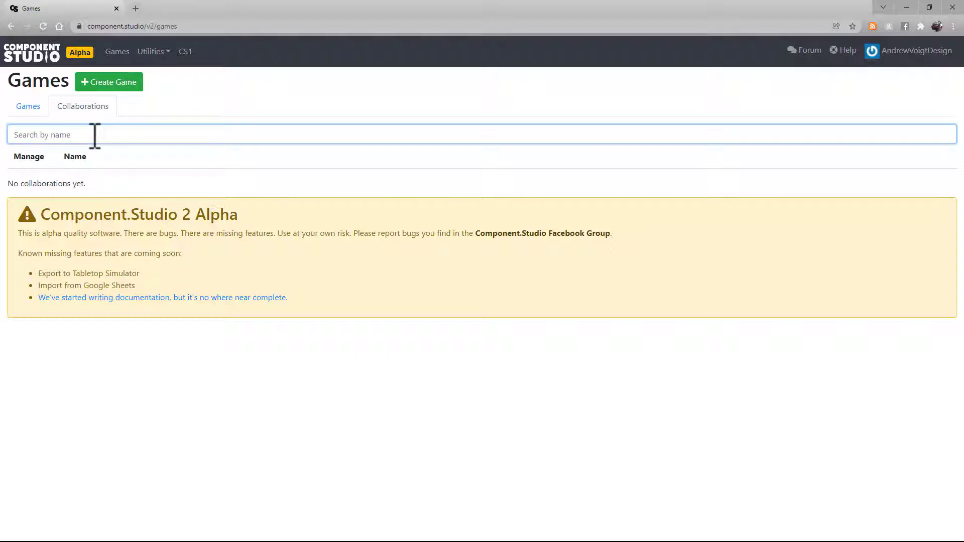
pyautogui.click(31, 106)
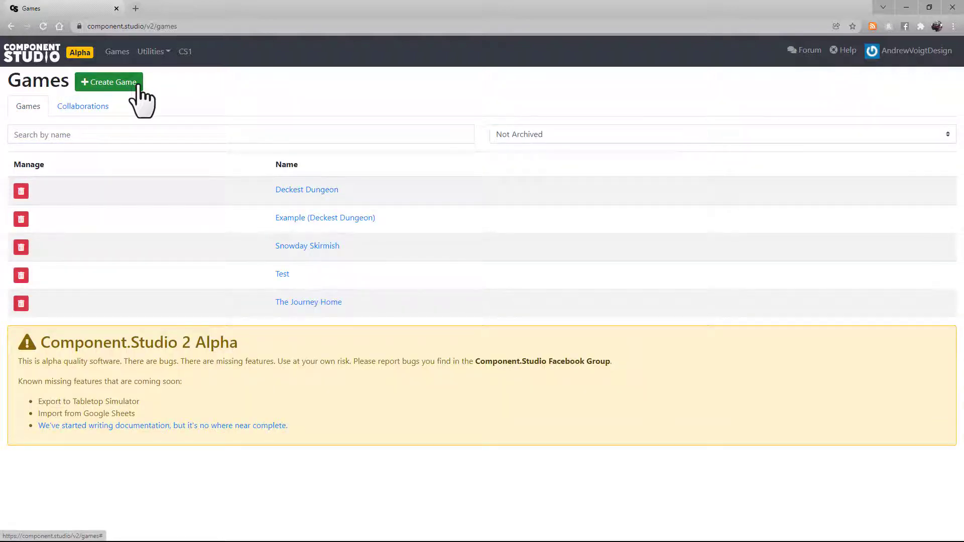
# - Open Snowday Skirmish, check its collaborators, and view the Action Cards PNP export PDF
pyautogui.click(327, 245)
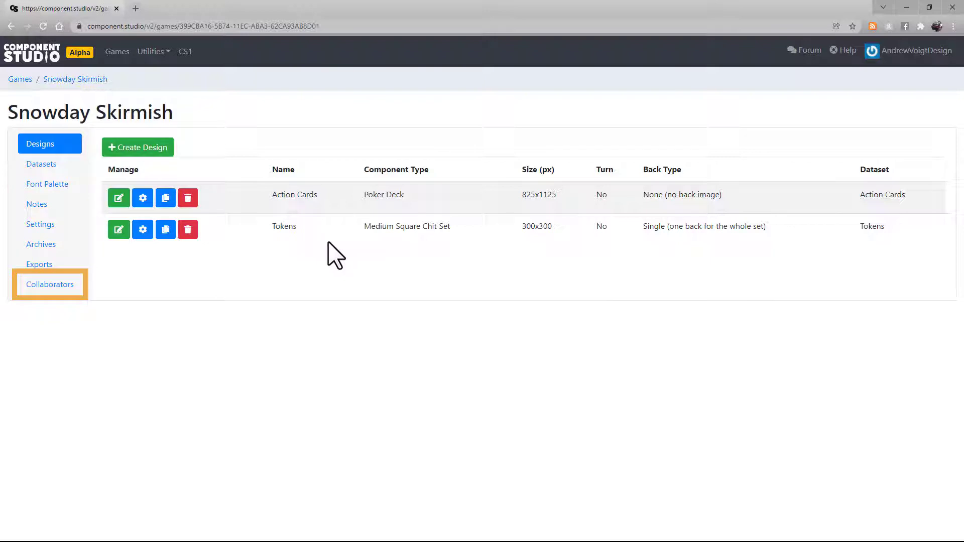
pyautogui.click(59, 289)
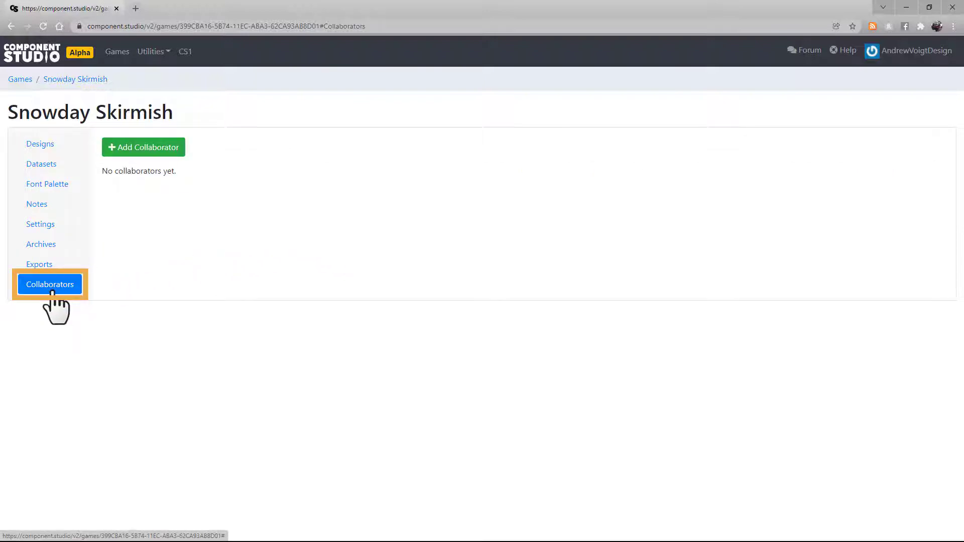
pyautogui.click(184, 156)
pyautogui.click(183, 155)
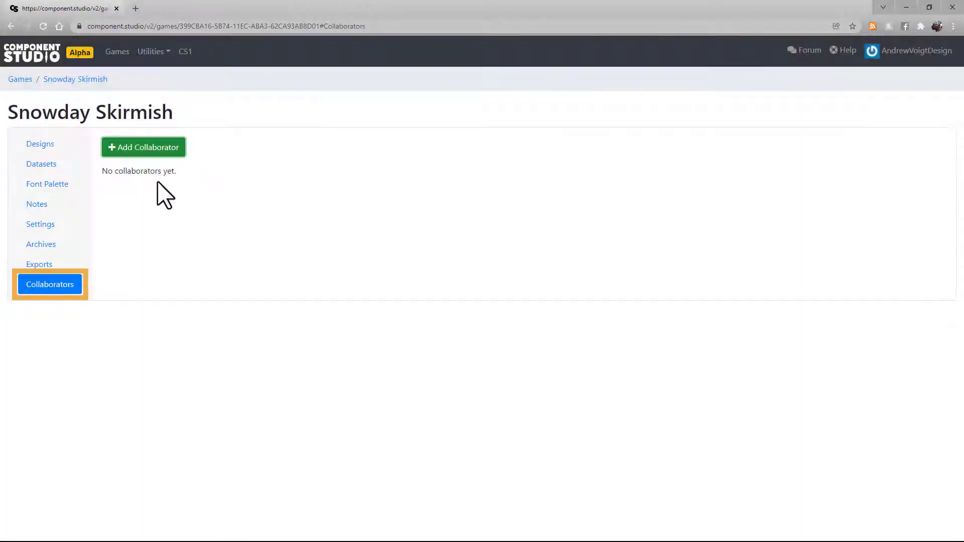
pyautogui.click(65, 266)
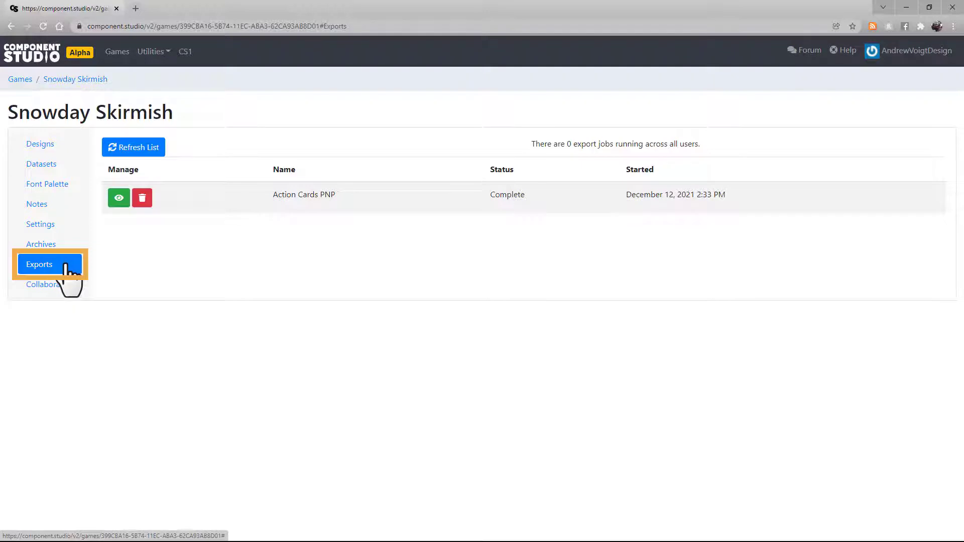
pyautogui.click(118, 200)
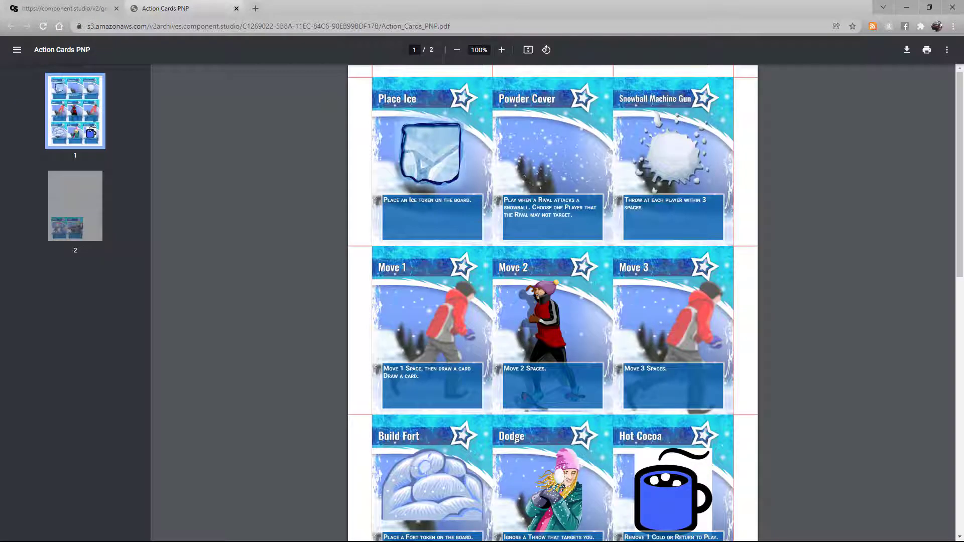
pyautogui.click(65, 8)
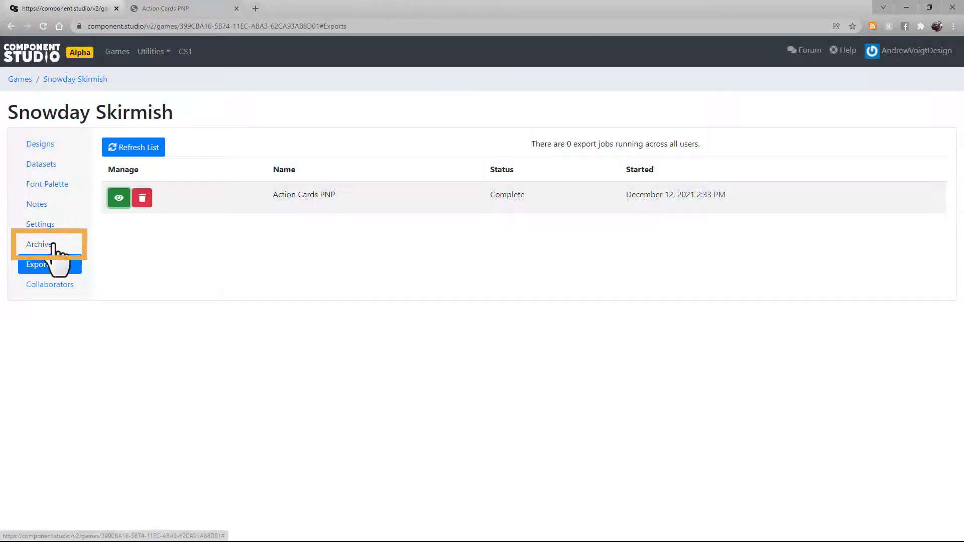
# - Look at Archives and Settings, keep the game not archived, and open Notes
pyautogui.click(52, 245)
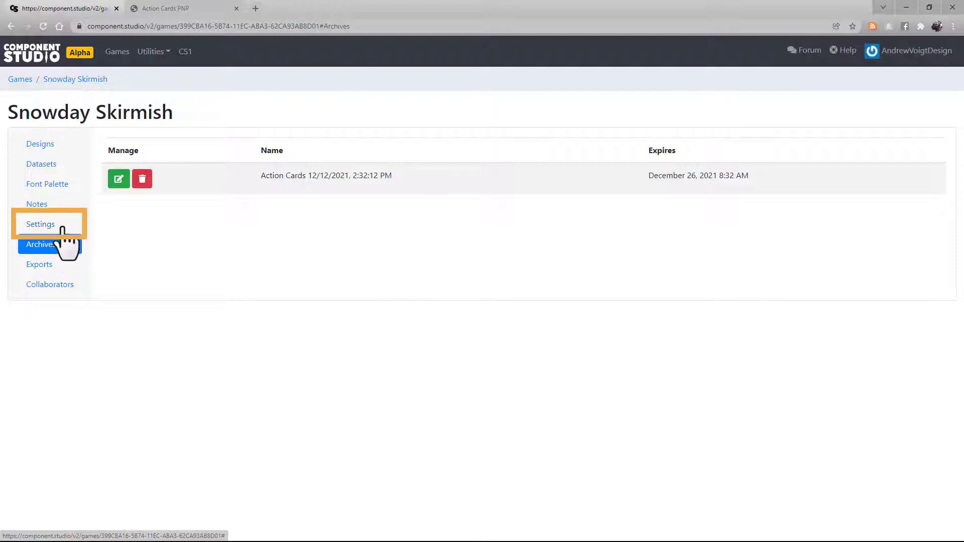
pyautogui.click(63, 229)
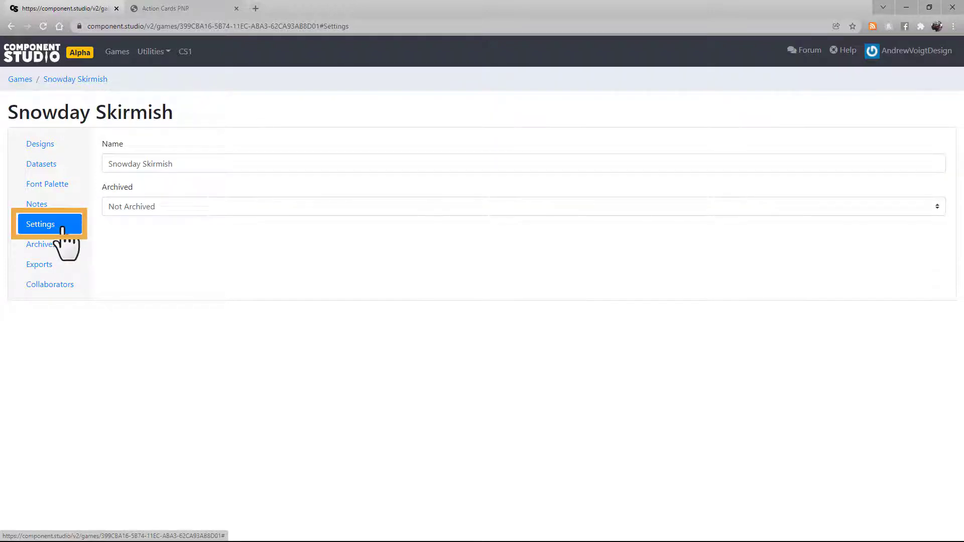
pyautogui.click(166, 206)
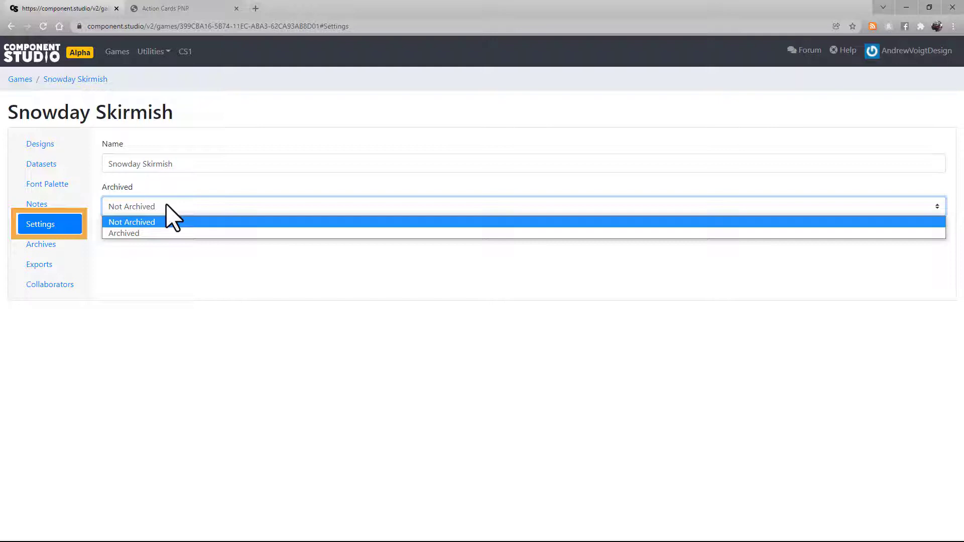
pyautogui.click(167, 206)
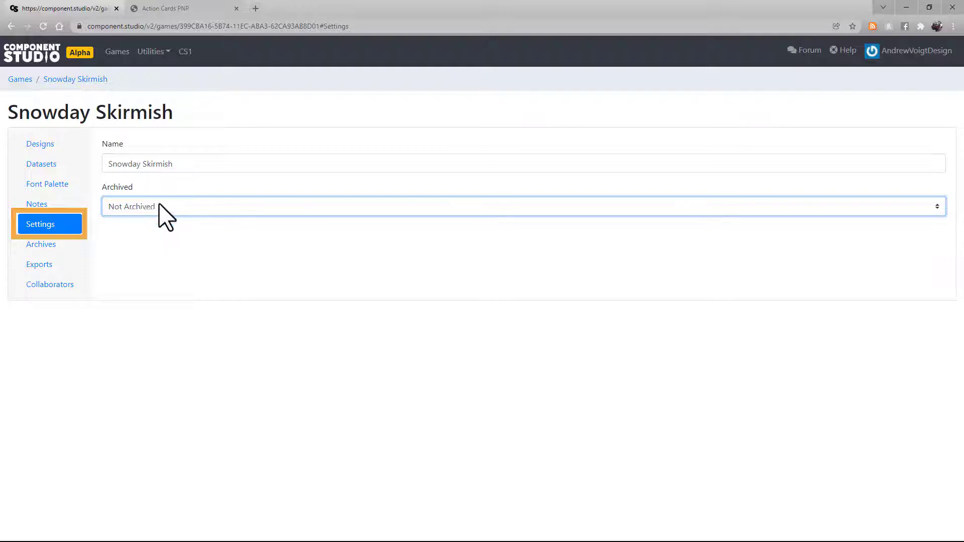
pyautogui.click(72, 206)
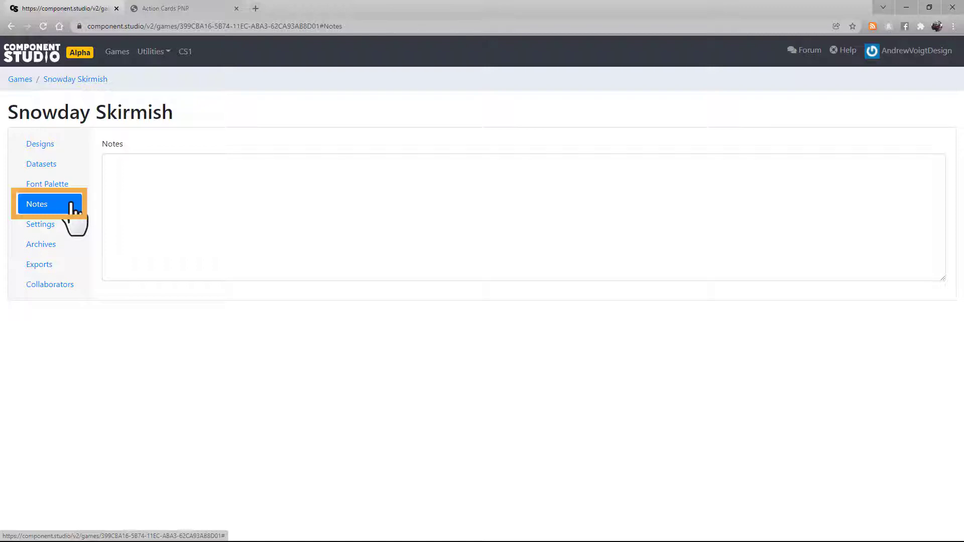
# - Browse the Font Palette's Add More Fonts, then check the Action Cards dataset settings under Datasets
pyautogui.click(77, 187)
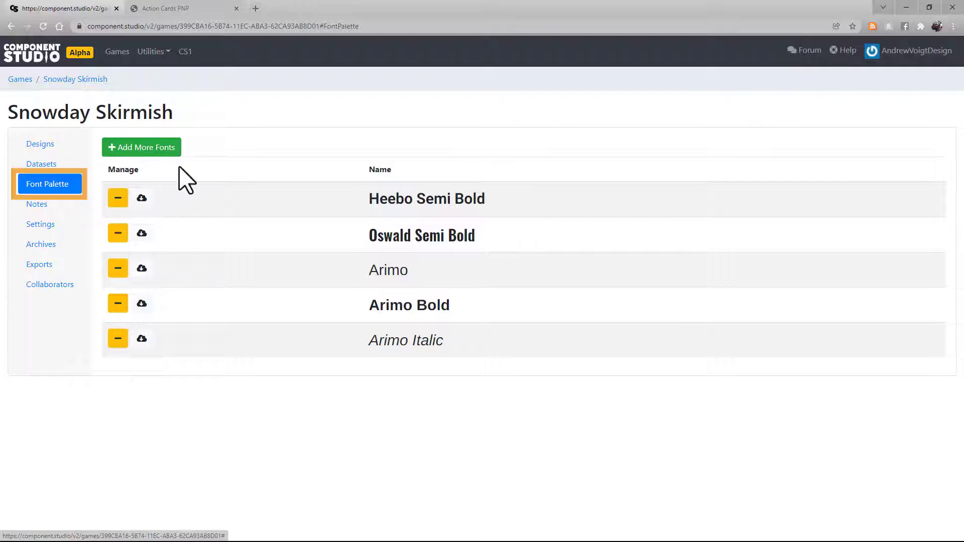
pyautogui.click(177, 152)
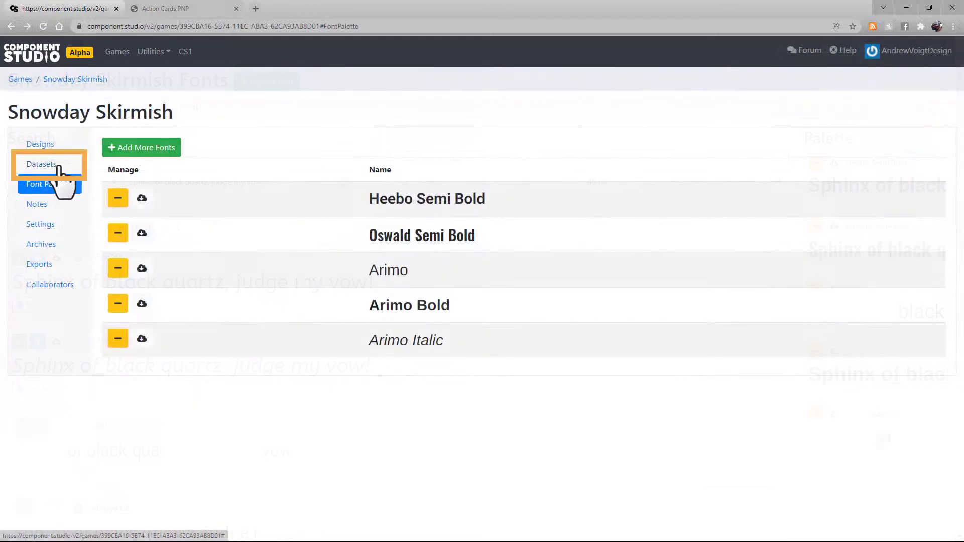
pyautogui.click(59, 165)
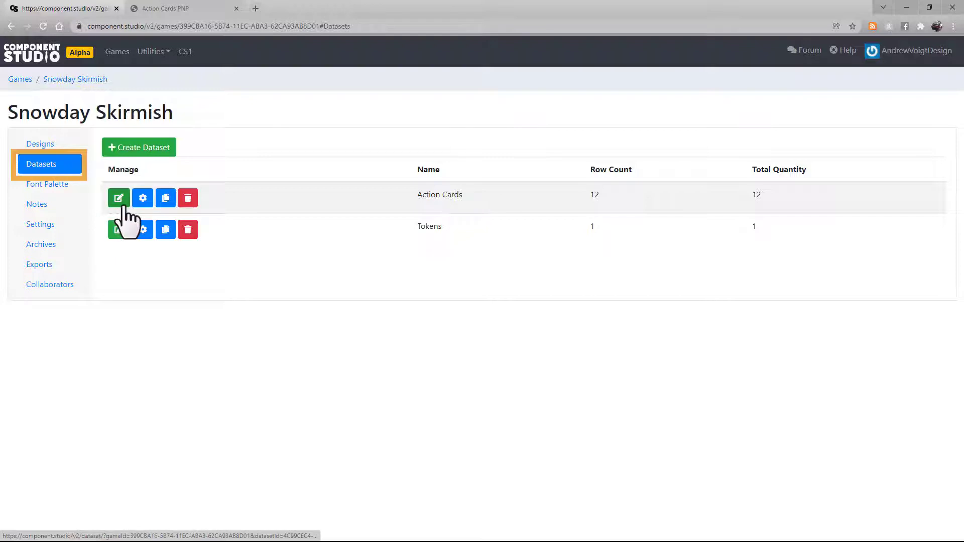
pyautogui.click(142, 202)
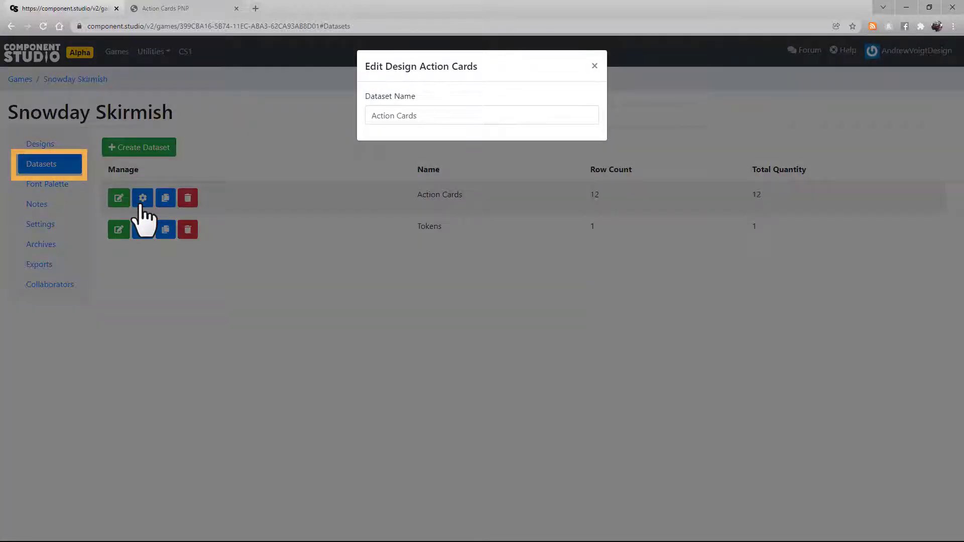
pyautogui.click(141, 205)
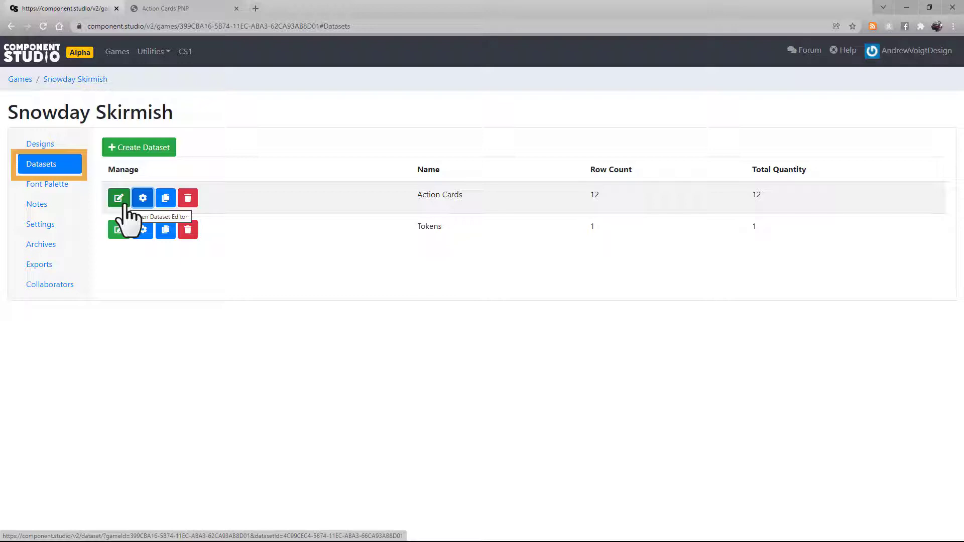
# - Open the Action Cards dataset grid and check its variables and enumeration options
pyautogui.click(124, 203)
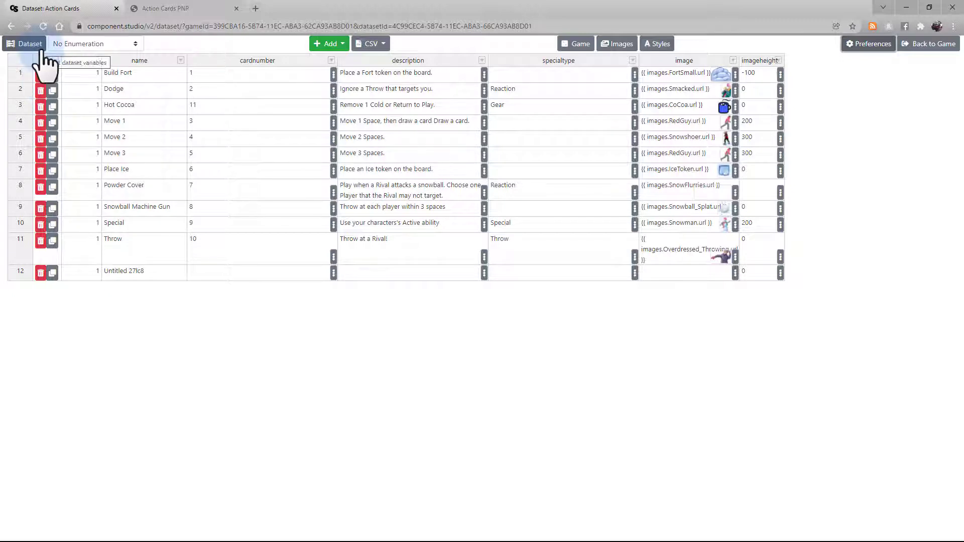
pyautogui.click(42, 63)
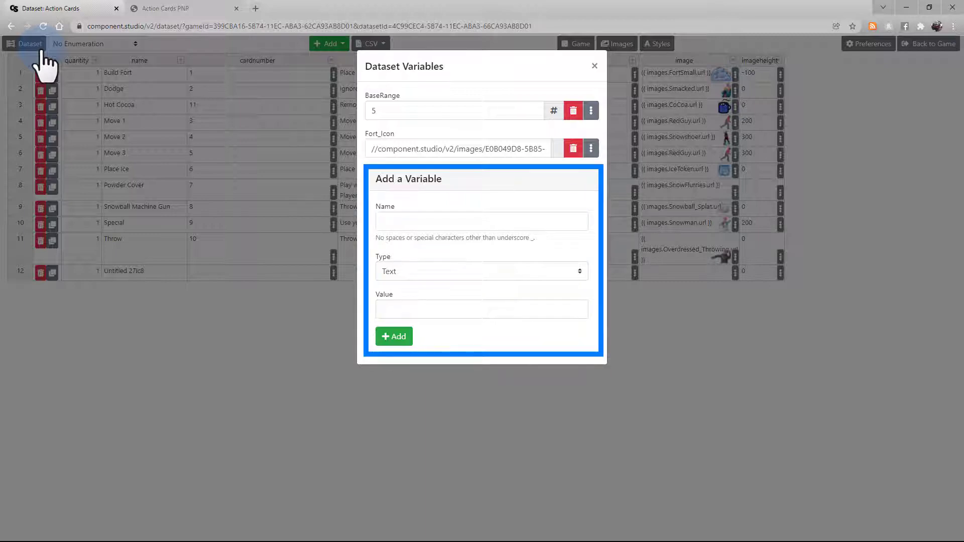
pyautogui.click(42, 51)
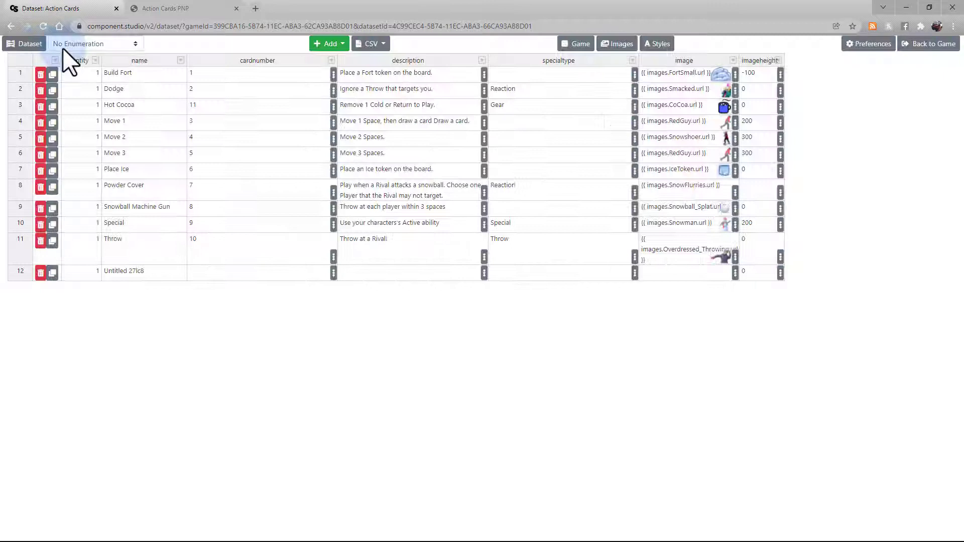
pyautogui.click(135, 45)
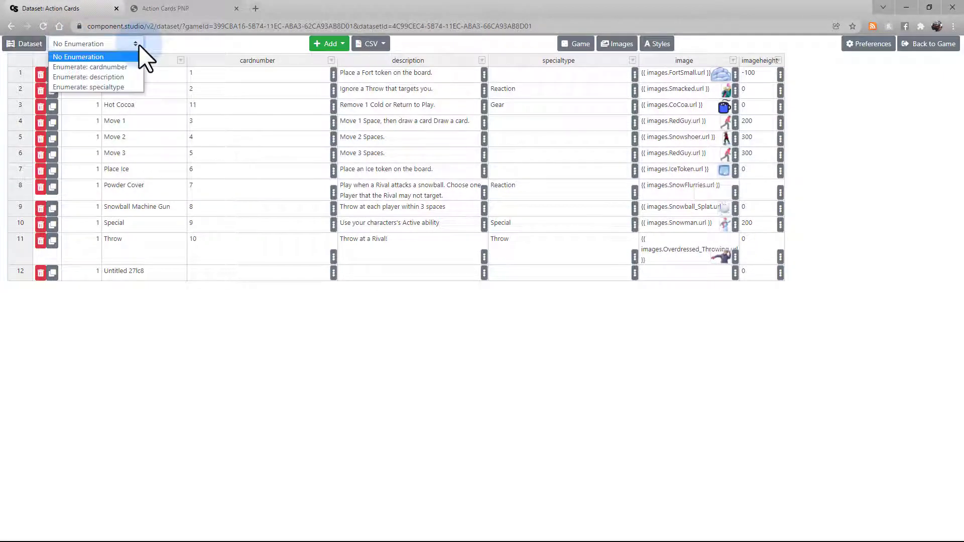
pyautogui.click(140, 45)
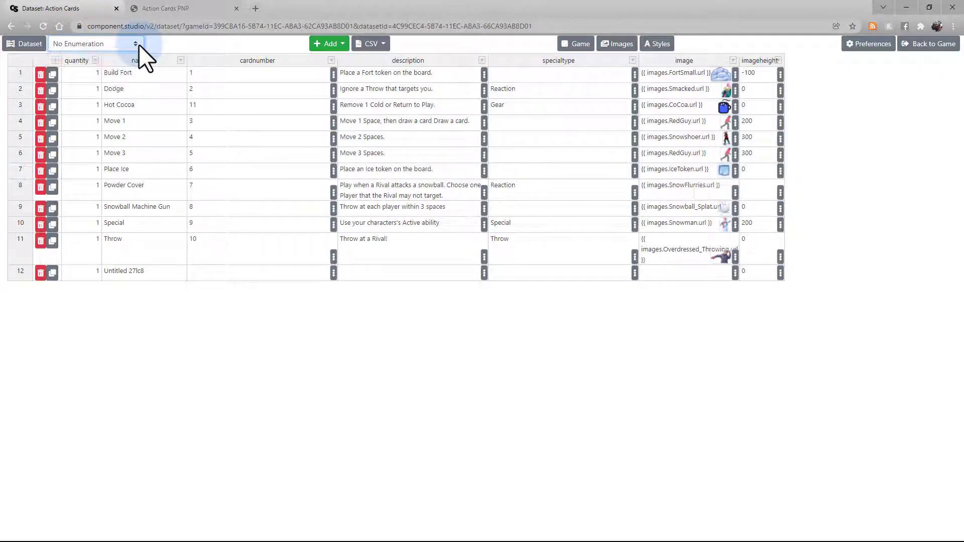
# - Look over the Add and CSV menus, then show game variables BaseHealth and Snowball
pyautogui.click(342, 44)
pyautogui.click(349, 48)
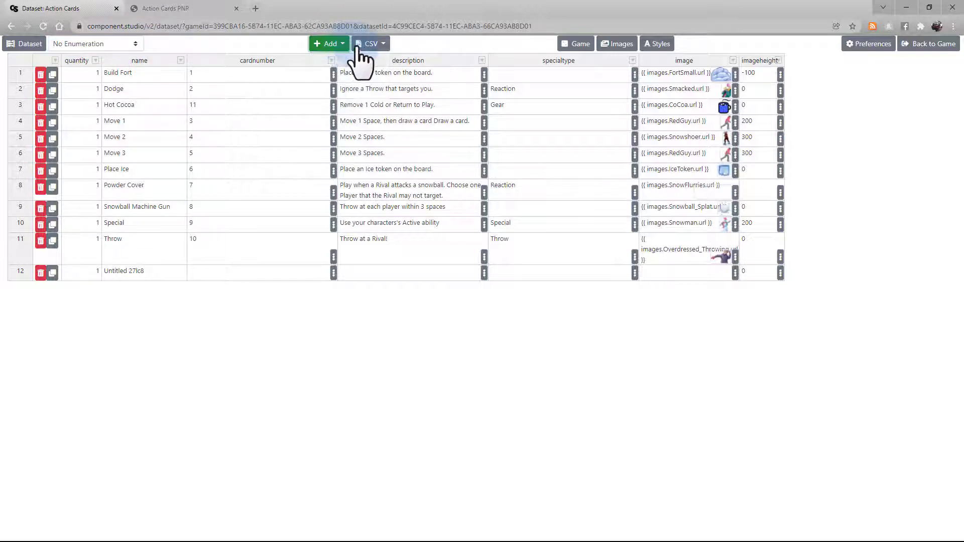
pyautogui.click(384, 44)
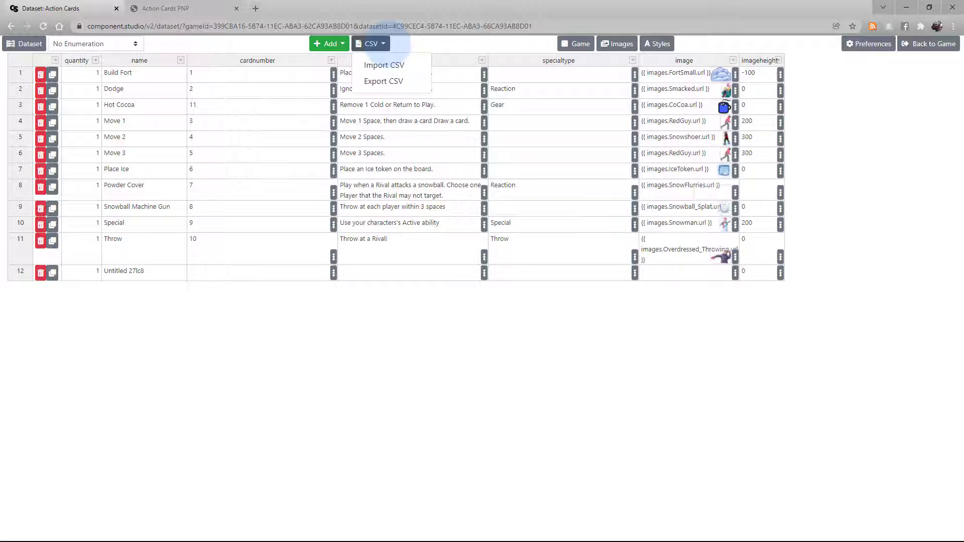
pyautogui.click(390, 44)
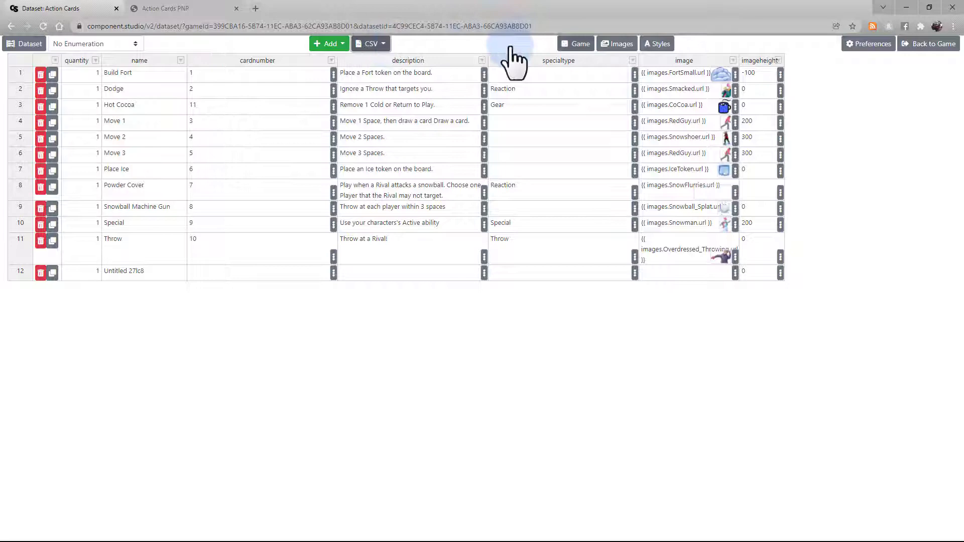
pyautogui.click(574, 46)
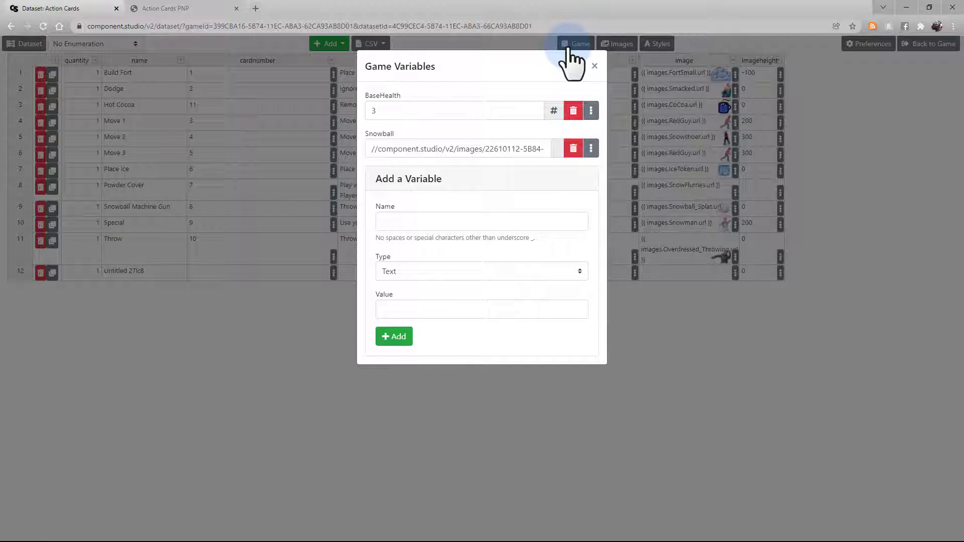
pyautogui.click(570, 47)
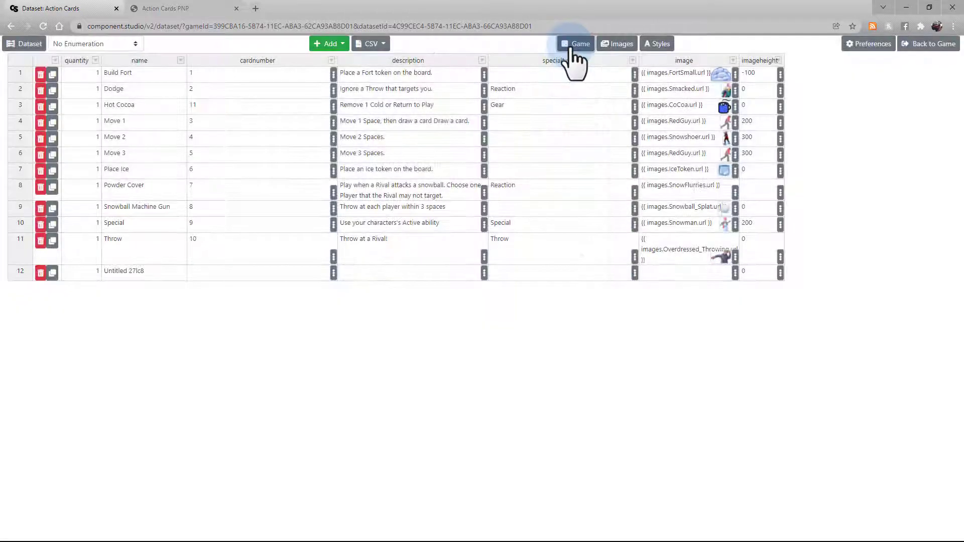
pyautogui.click(600, 45)
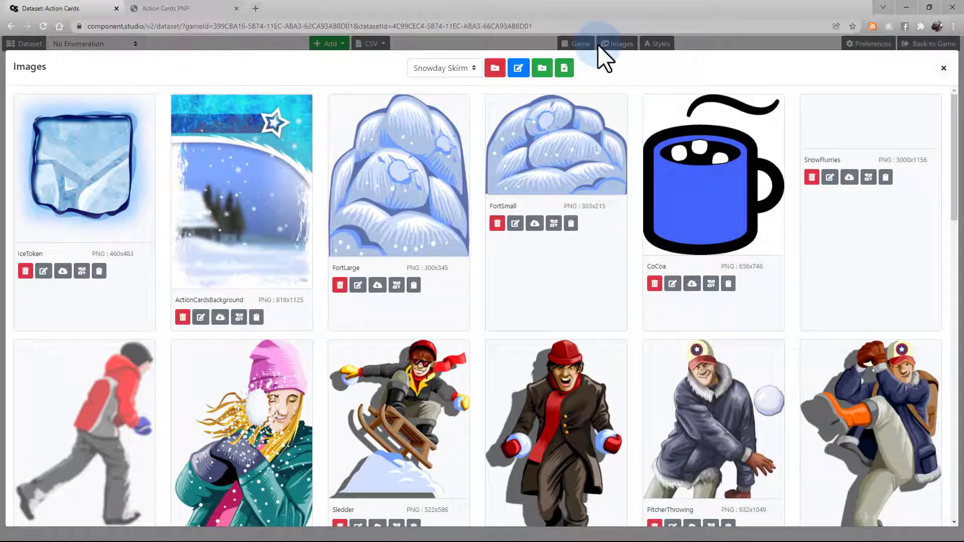
pyautogui.click(470, 73)
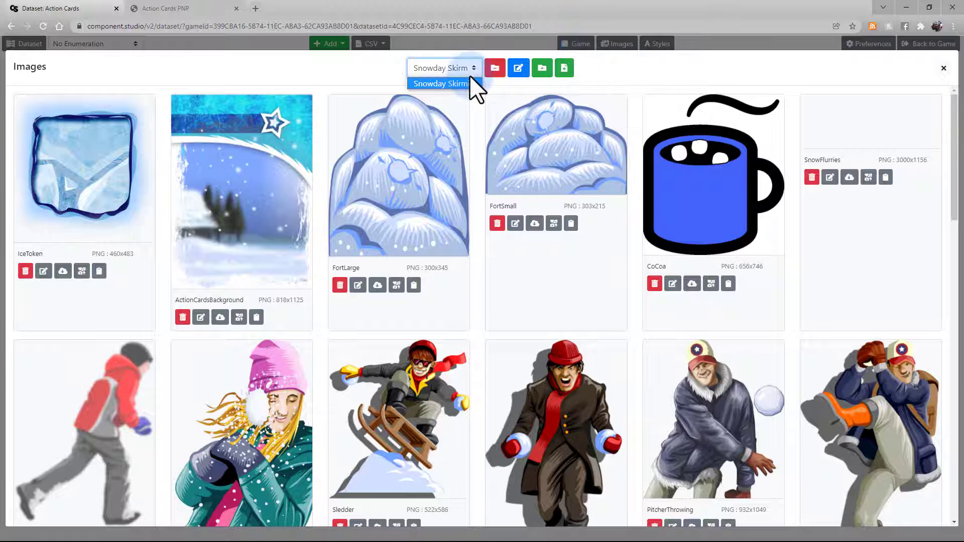
pyautogui.click(471, 83)
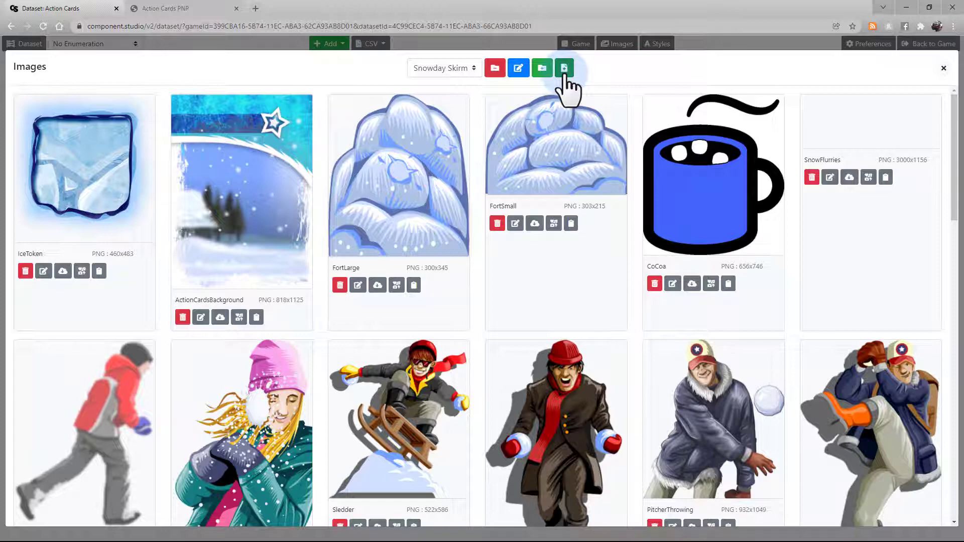
pyautogui.click(565, 71)
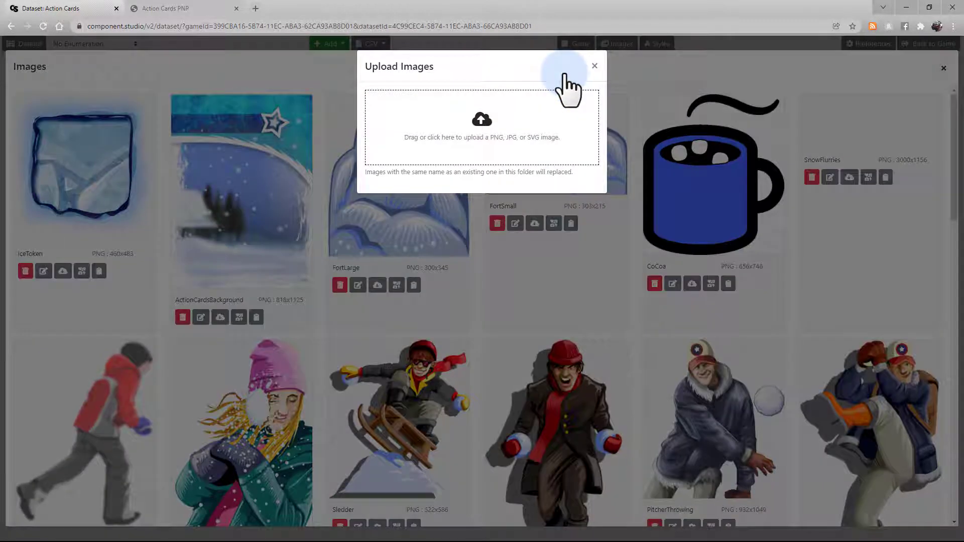
pyautogui.click(594, 66)
pyautogui.click(606, 43)
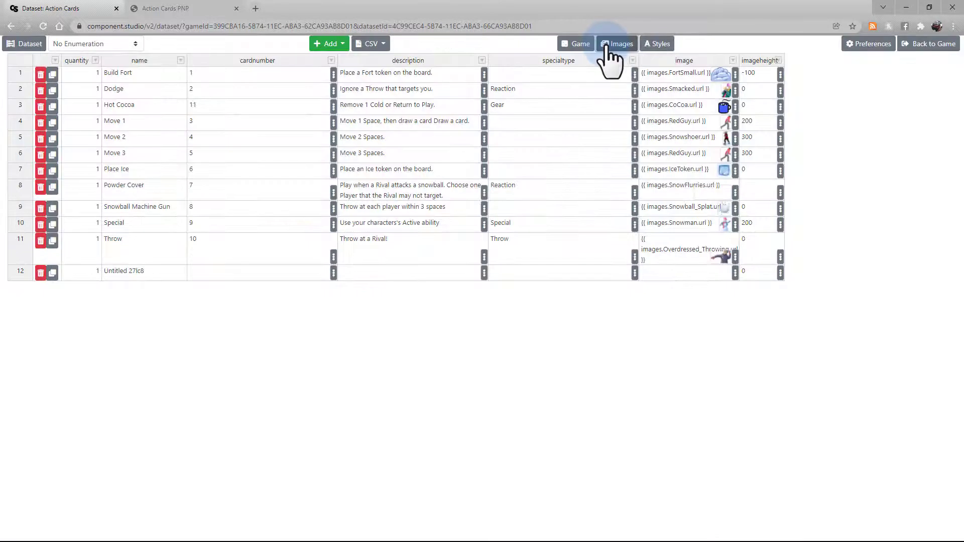
# - Create the text style new_style_gwbqi from the Styles list
pyautogui.click(655, 45)
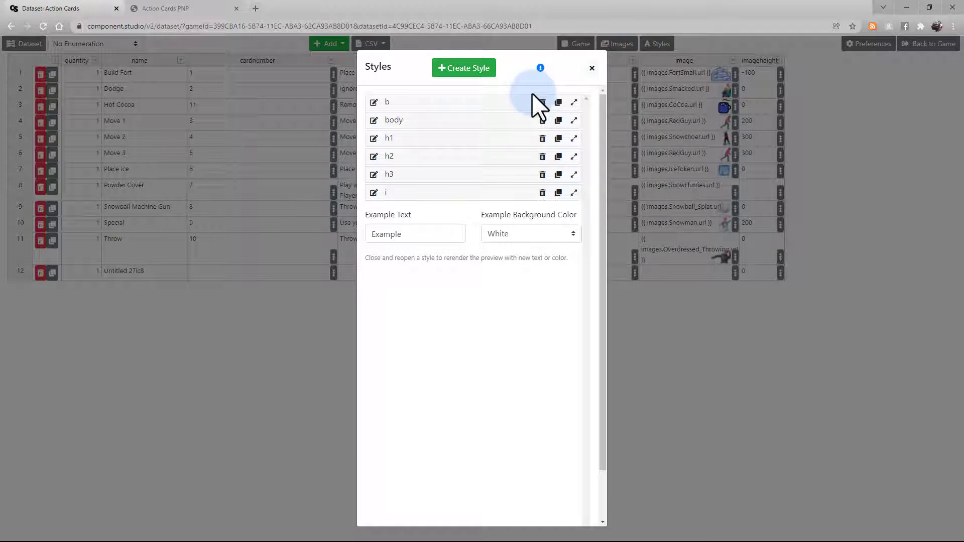
pyautogui.click(491, 76)
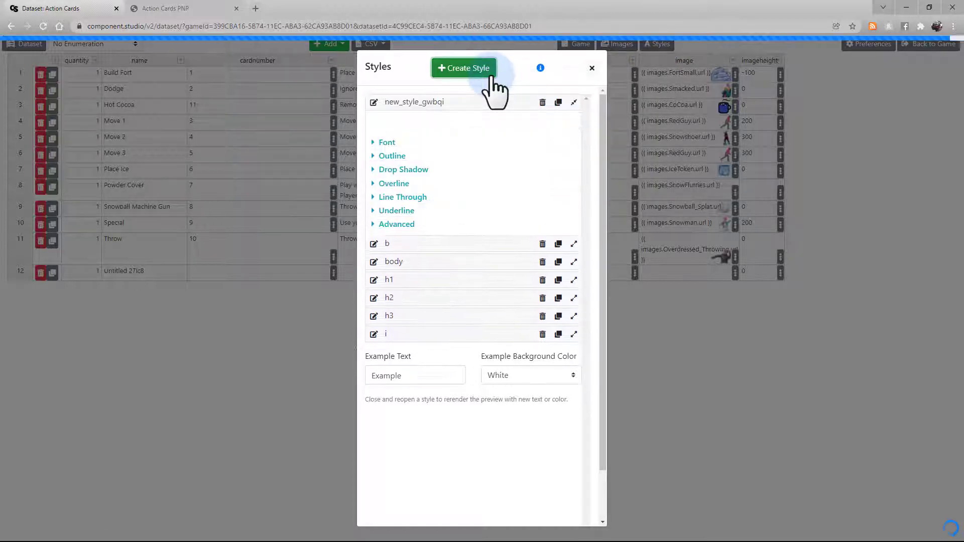
pyautogui.click(666, 46)
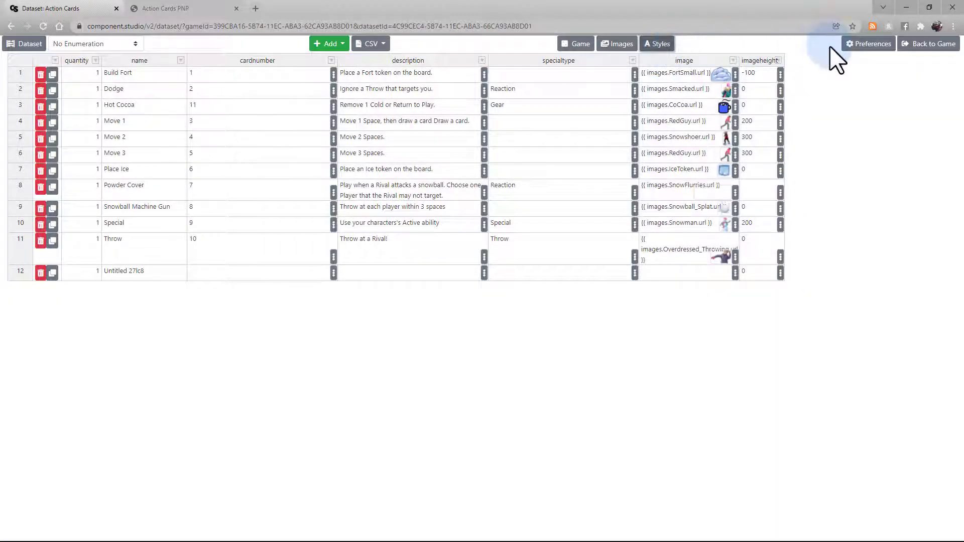
# - Toggle Toolbar Labels off and back on in Preferences, leaving them on
pyautogui.click(853, 45)
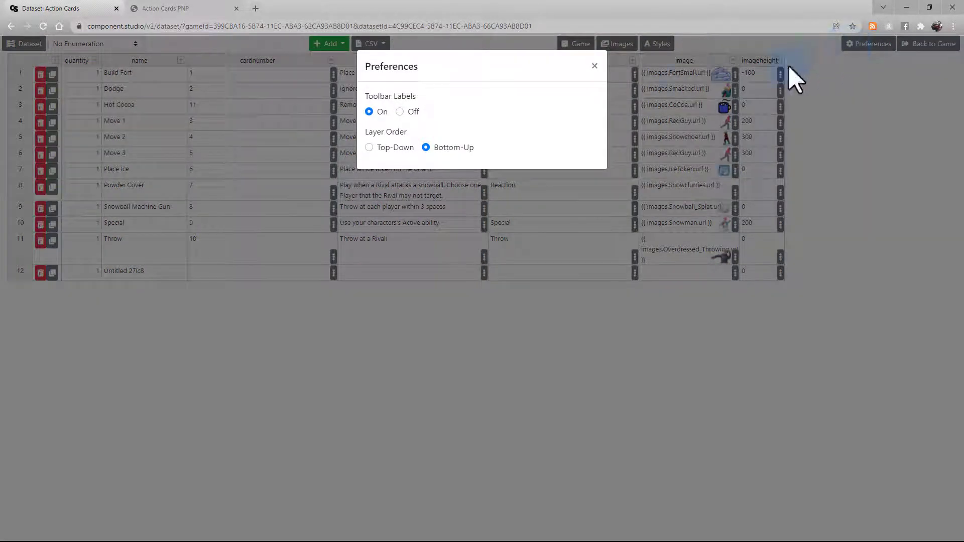
pyautogui.click(400, 112)
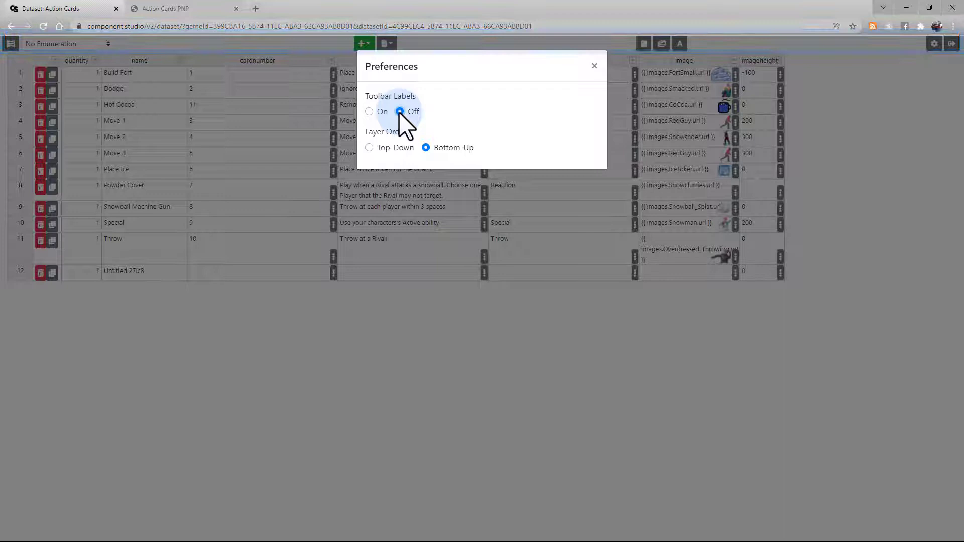
pyautogui.press('Left')
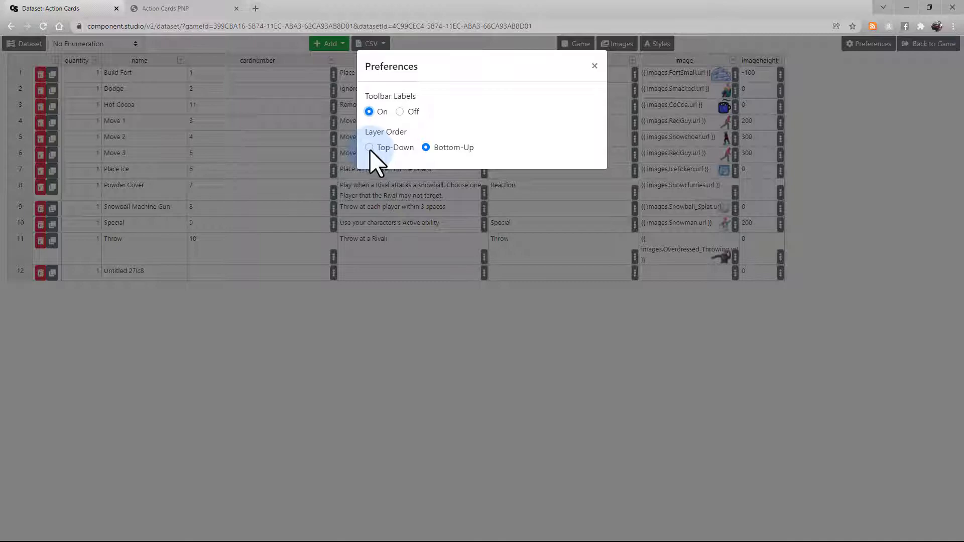
pyautogui.click(594, 66)
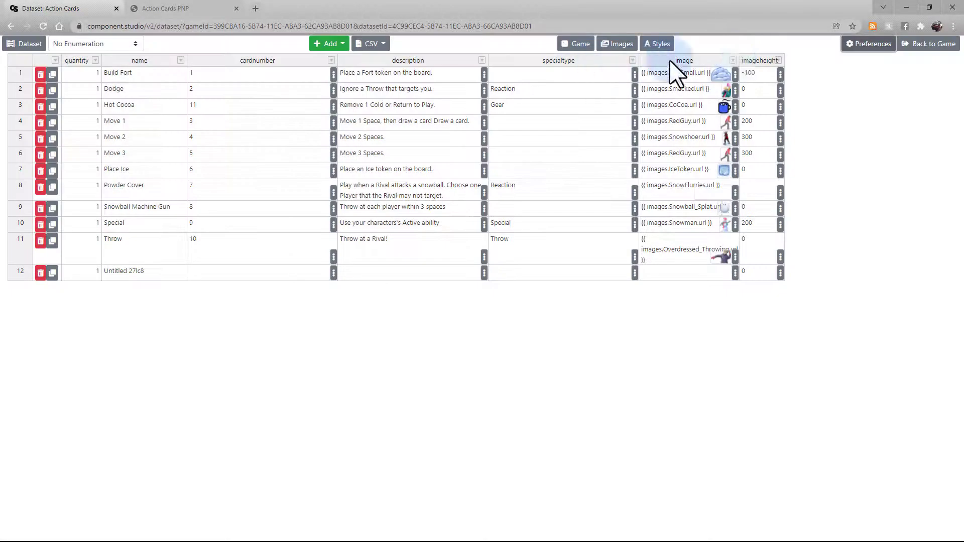
# - Return to Snowday Skirmish and edit the Action Cards design from the Designs list
pyautogui.click(913, 51)
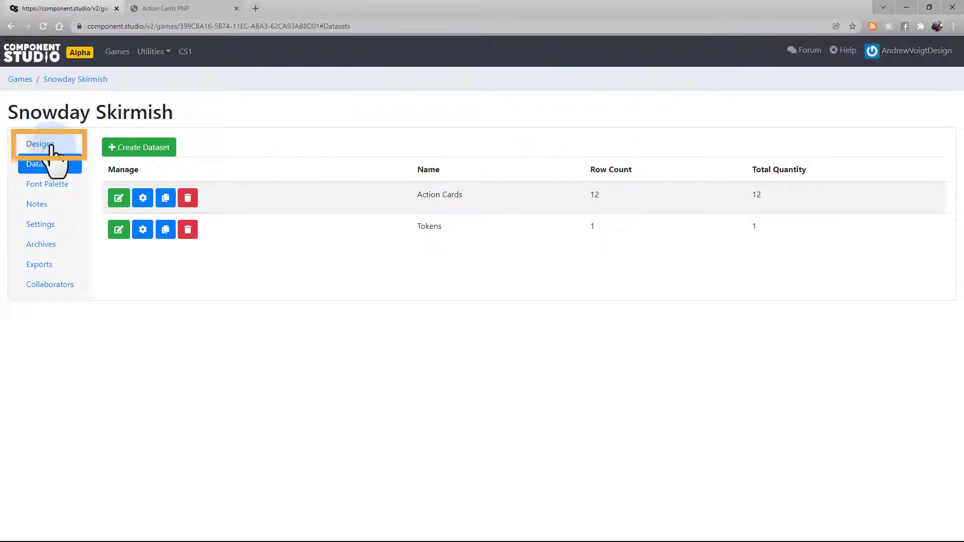
pyautogui.click(52, 147)
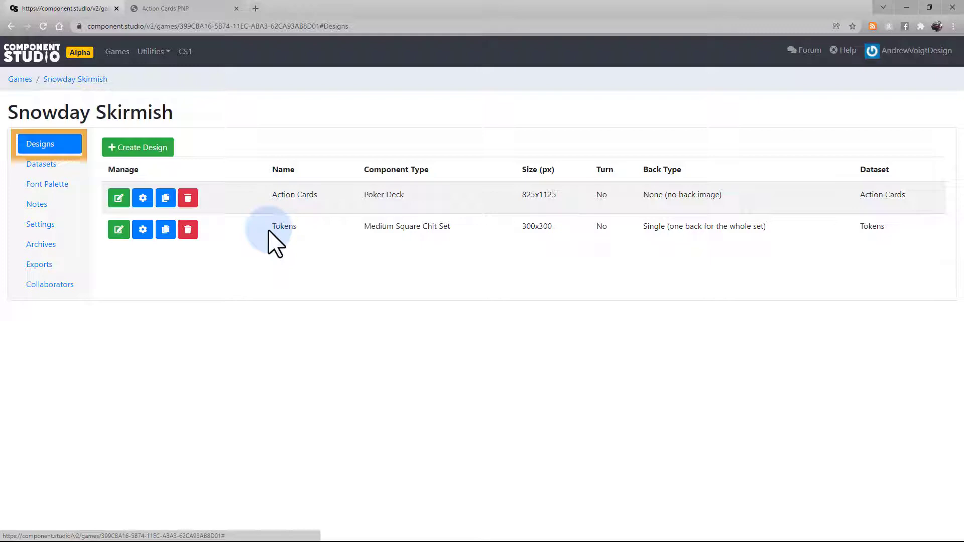
pyautogui.click(124, 203)
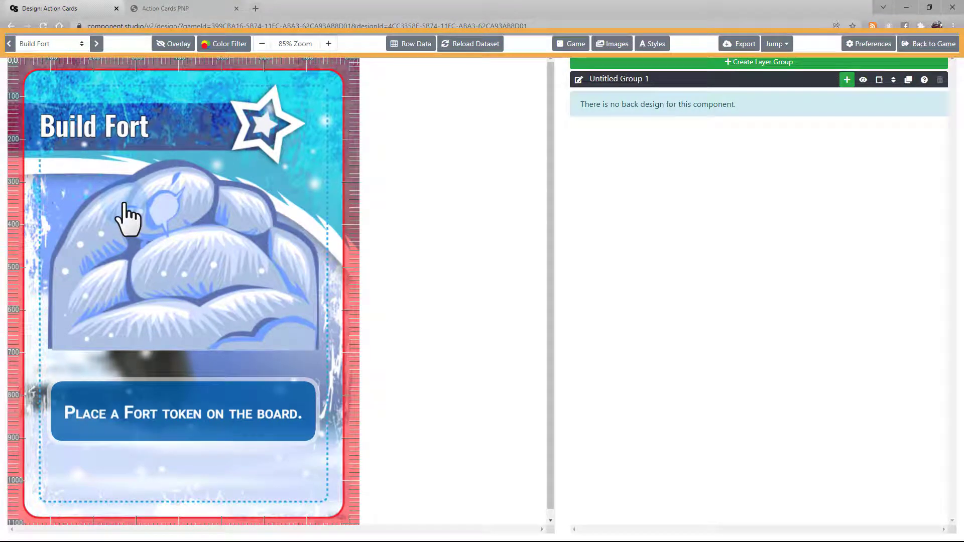
# - Pick the Special card, then step forward through Throw, Build Fort and Dodge to Move 1
pyautogui.click(82, 43)
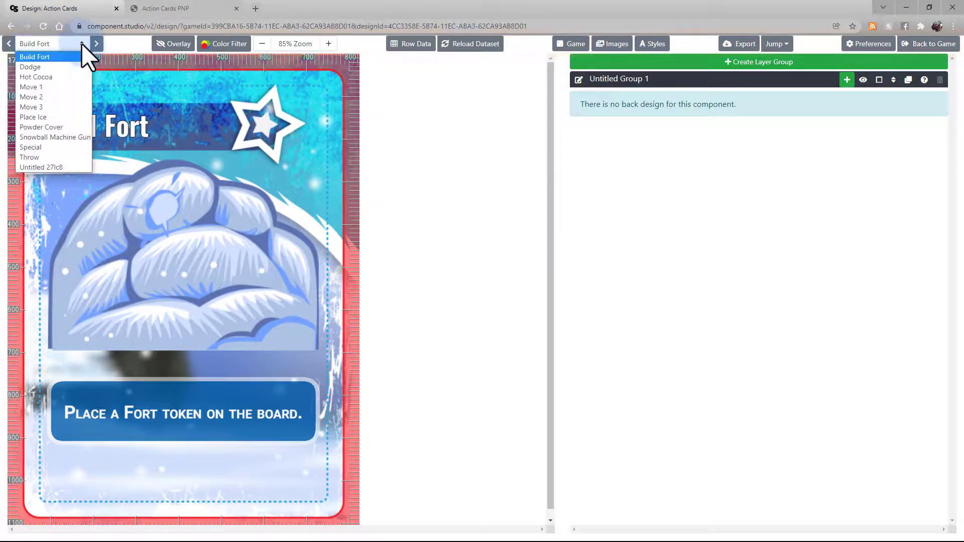
pyautogui.click(64, 145)
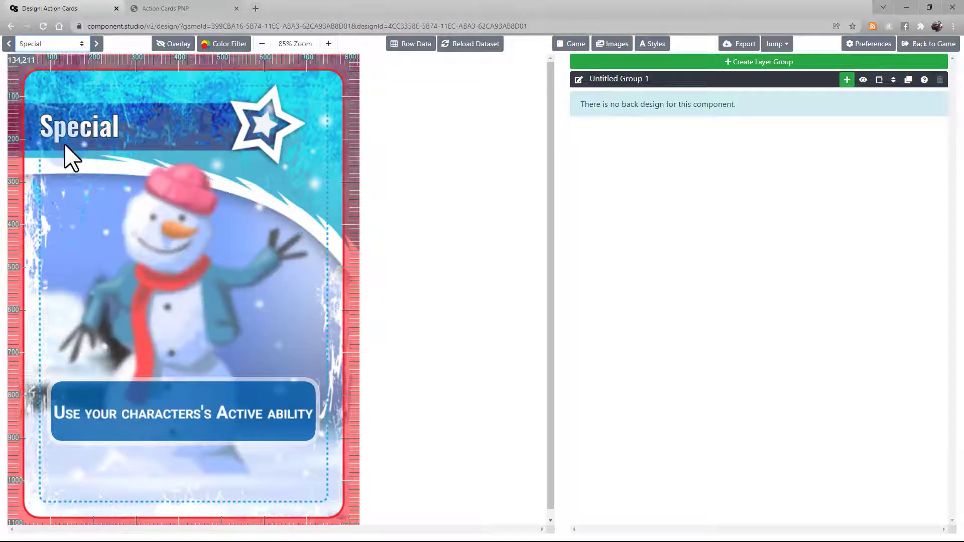
pyautogui.click(97, 46)
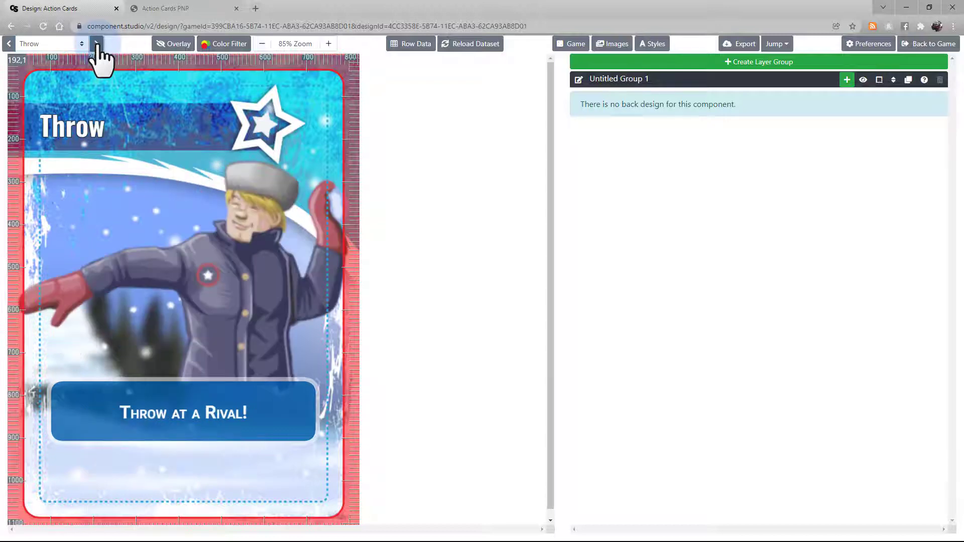
pyautogui.click(96, 46)
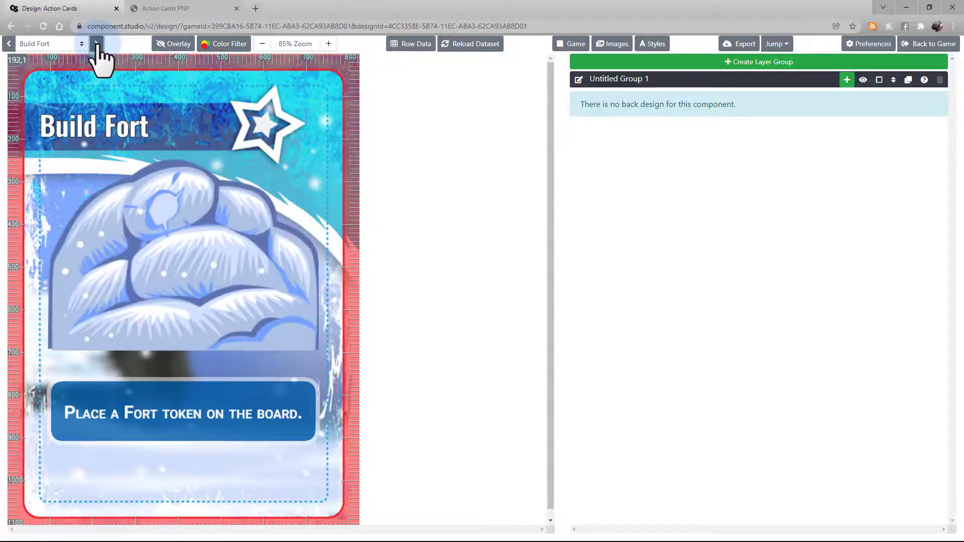
pyautogui.click(97, 46)
pyautogui.click(96, 45)
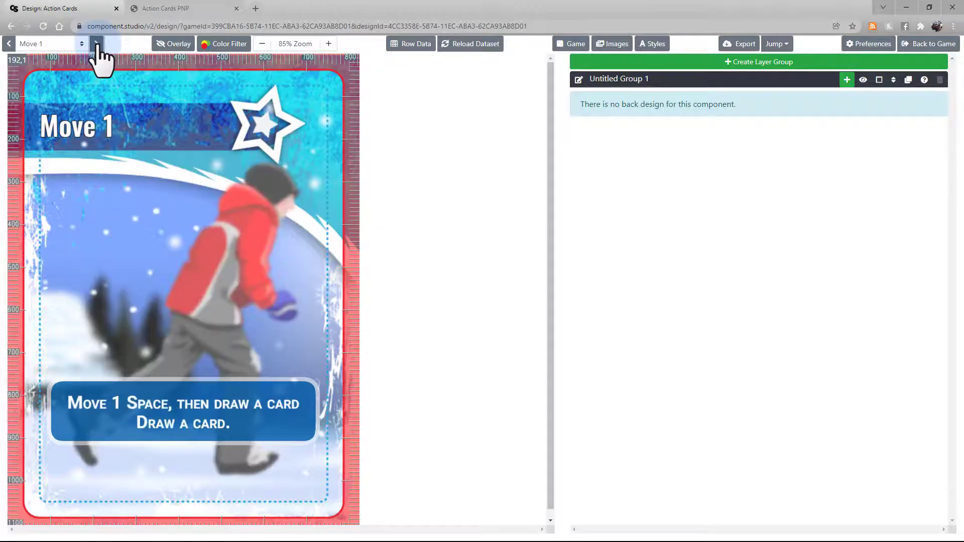
# - Turn the bleed overlay off and on again, and show the colour filter choices
pyautogui.click(181, 44)
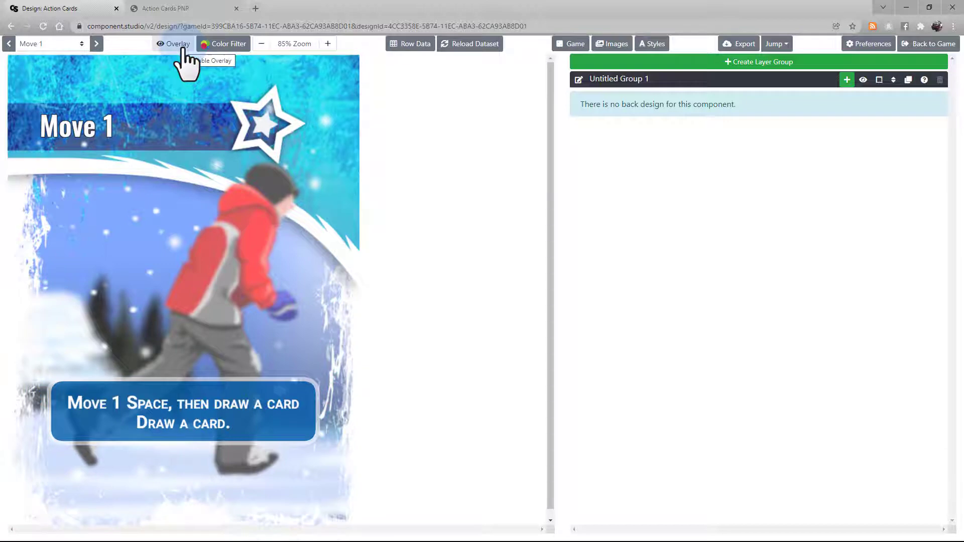
pyautogui.click(183, 46)
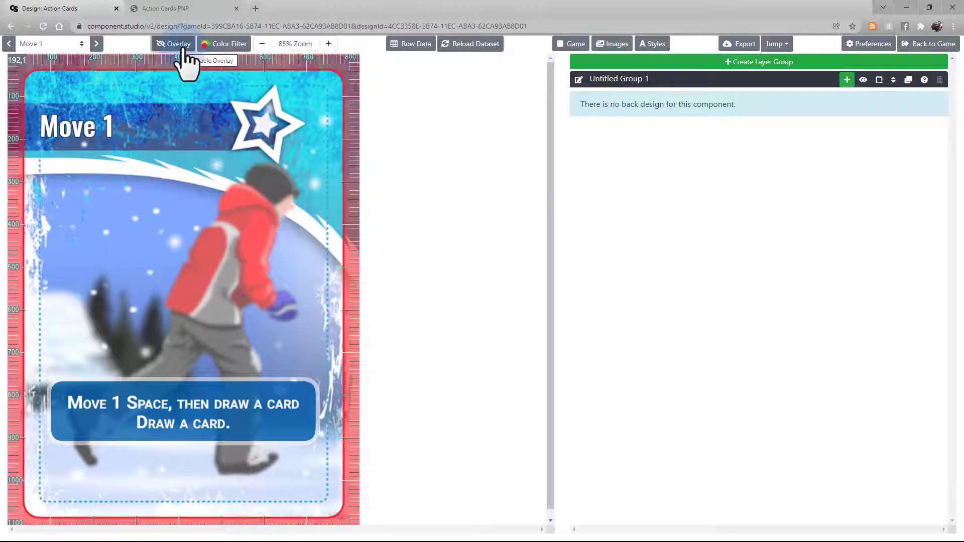
pyautogui.click(231, 45)
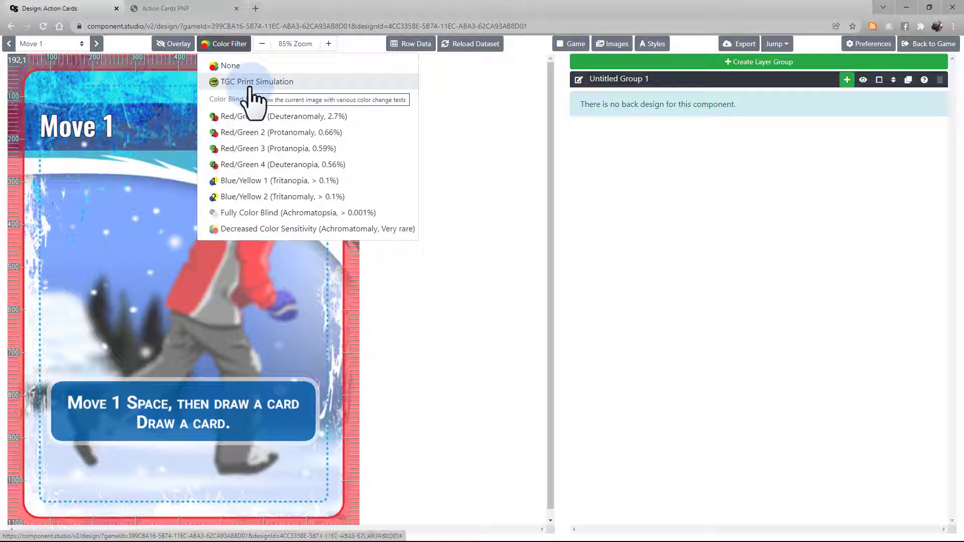
# - Cycle the card through TGC Print Simulation, Red/Green 2, Blue/Yellow 1, Fully Color Blind, then None
pyautogui.click(249, 84)
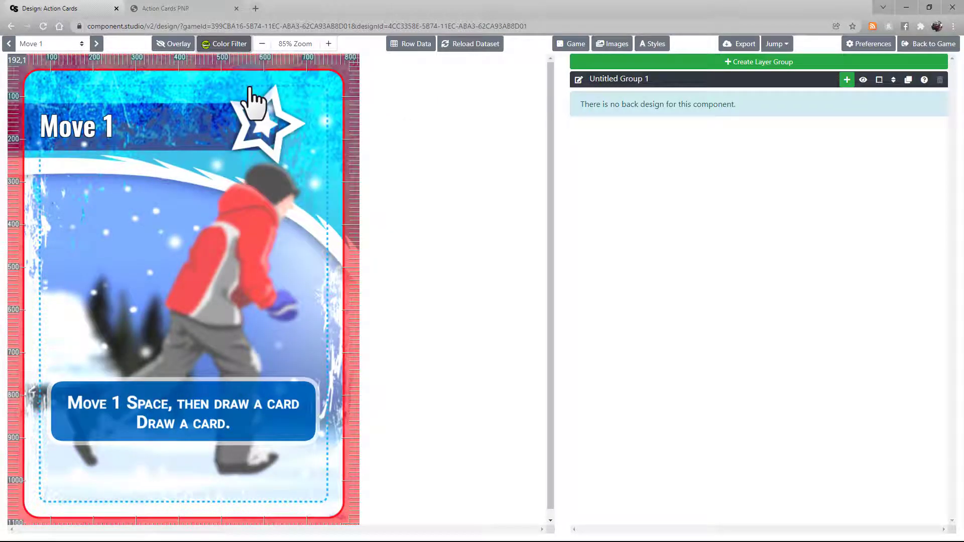
pyautogui.click(248, 47)
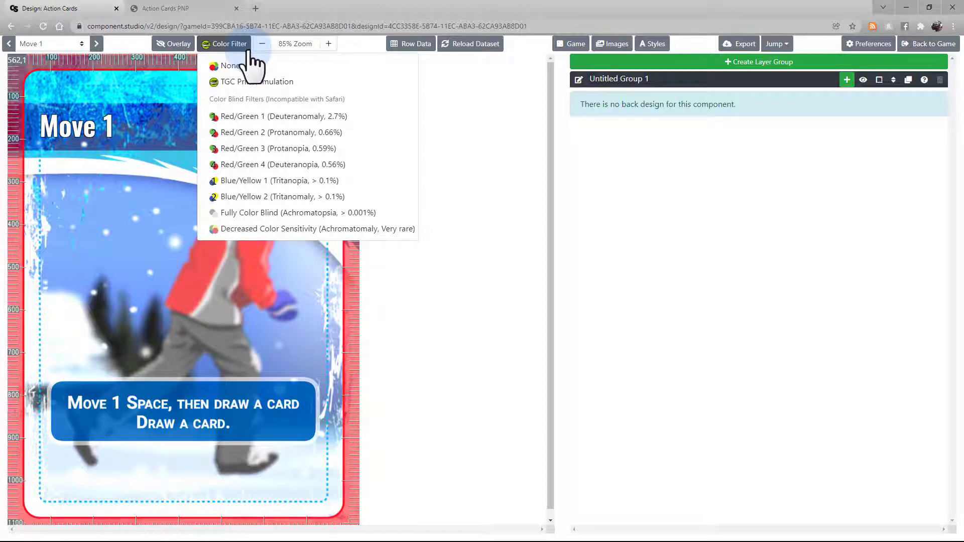
pyautogui.click(253, 132)
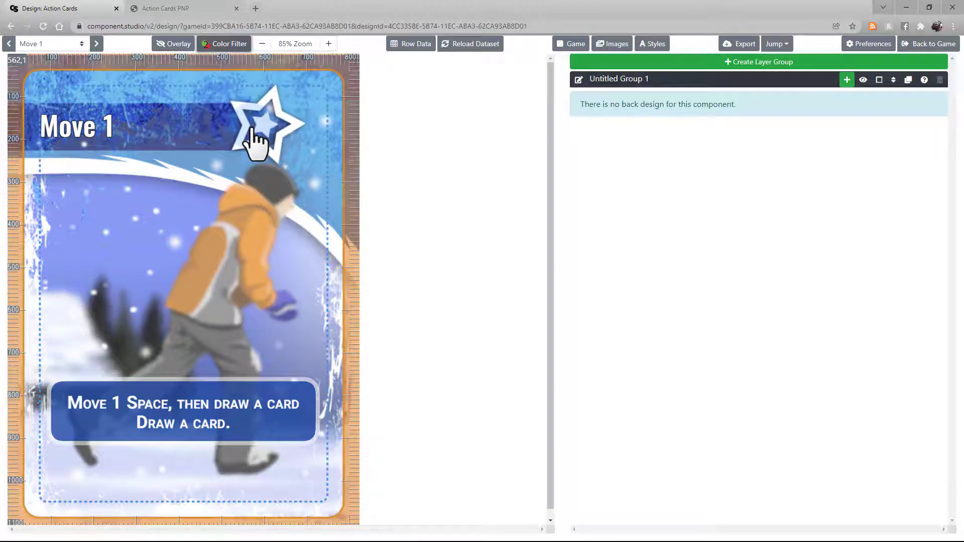
pyautogui.click(246, 48)
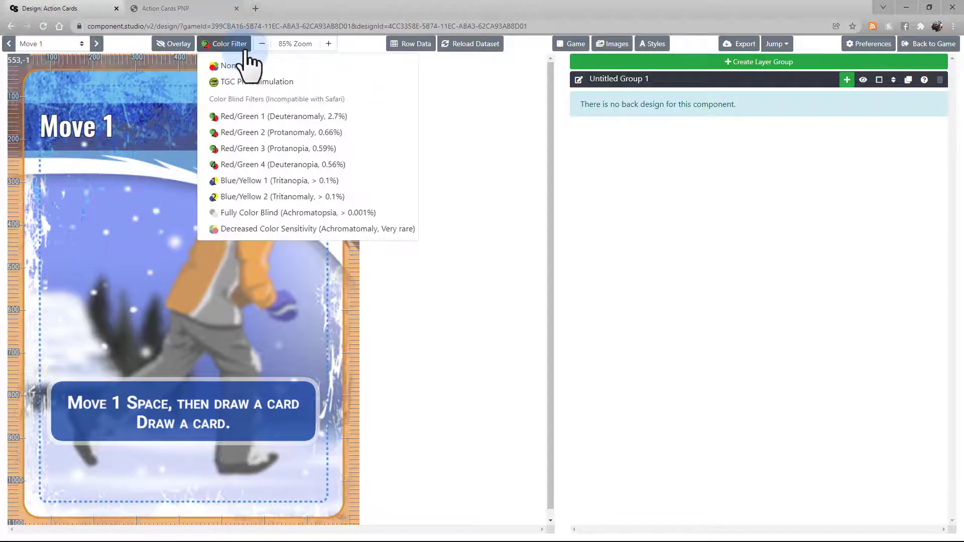
pyautogui.click(251, 181)
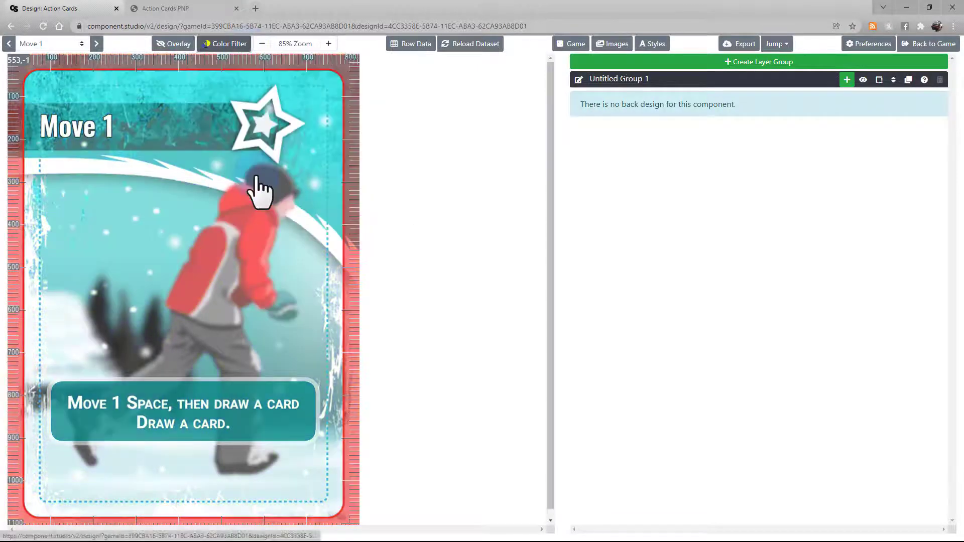
pyautogui.click(246, 46)
pyautogui.click(244, 81)
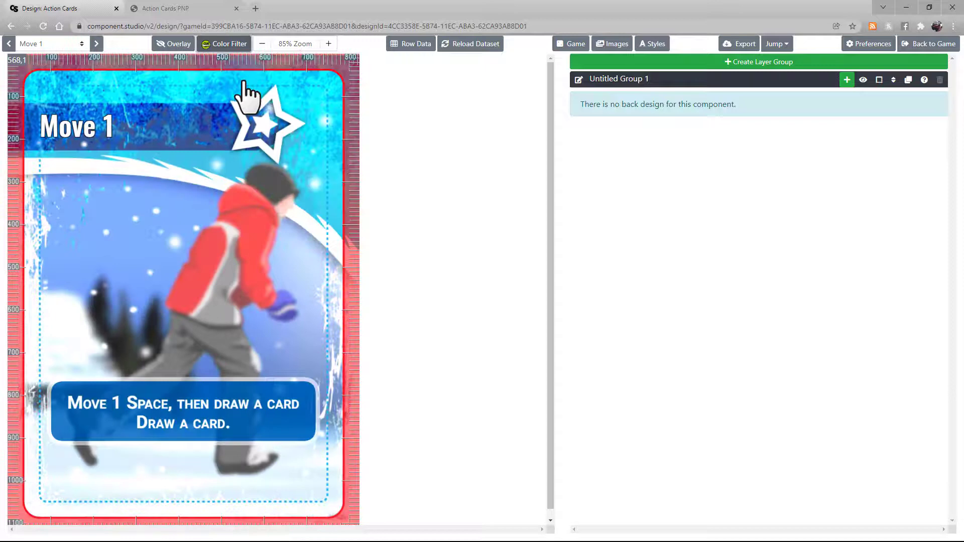
pyautogui.click(246, 47)
pyautogui.click(251, 212)
pyautogui.click(246, 48)
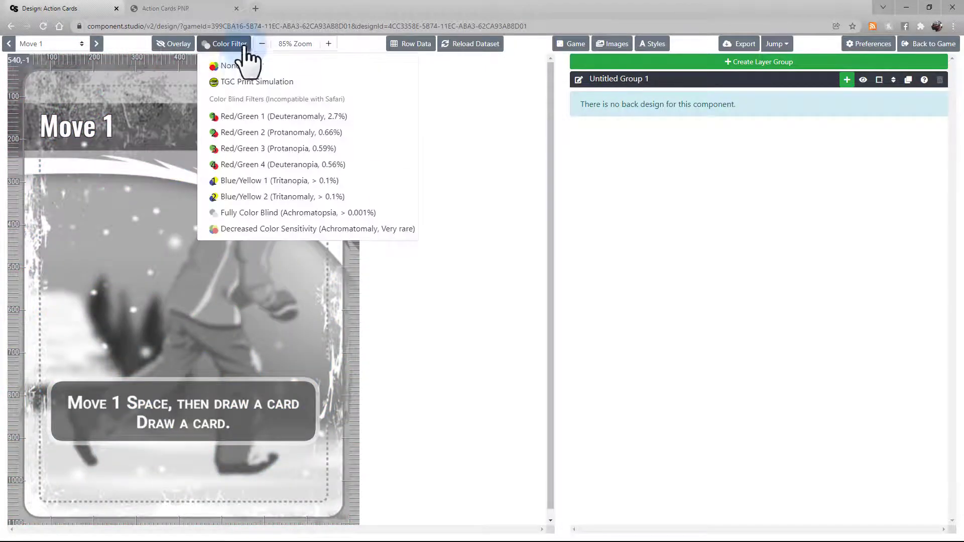
pyautogui.click(230, 66)
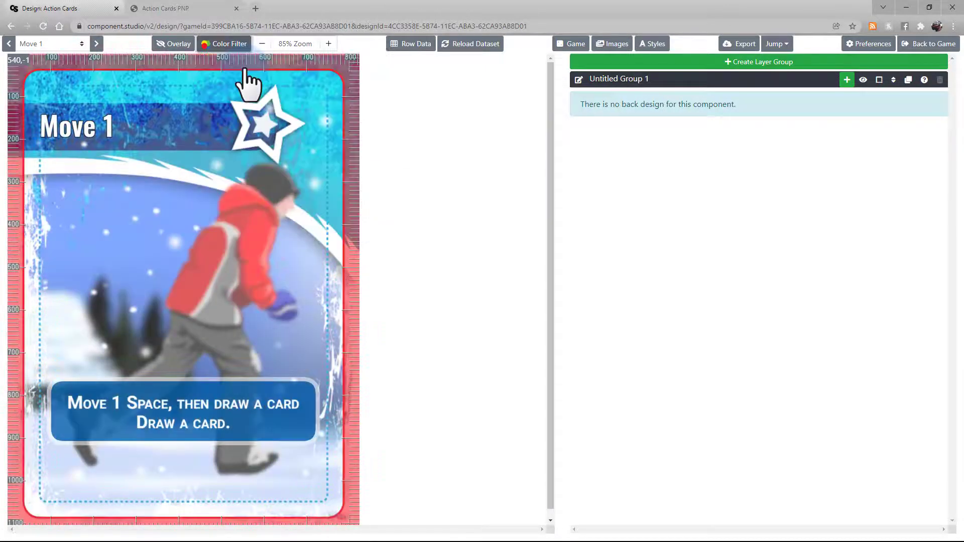
# - Zoom the card view in twice and out once to 90%
pyautogui.click(329, 45)
pyautogui.click(329, 45)
pyautogui.click(262, 46)
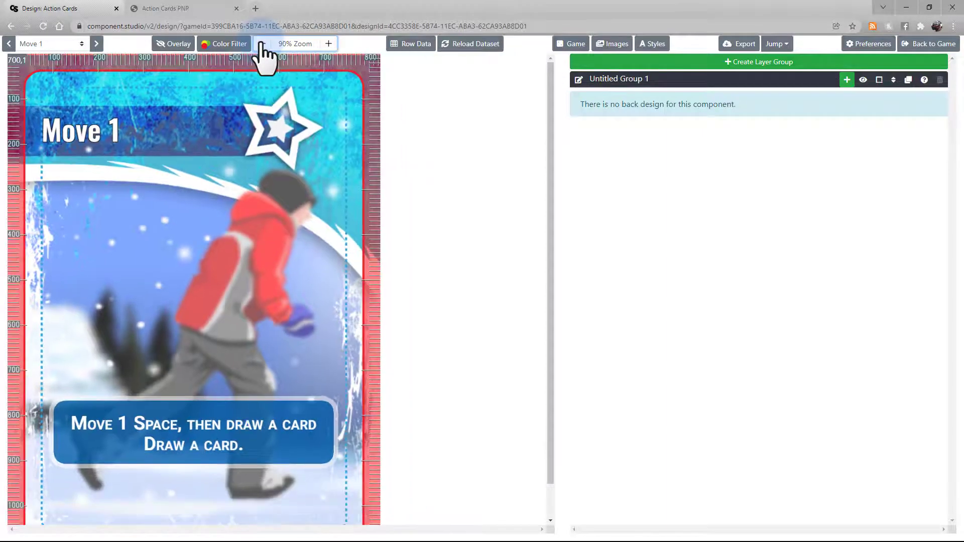
# - In Row Data, change the card name to Move 4 and its description to Move 4 Space
pyautogui.click(396, 59)
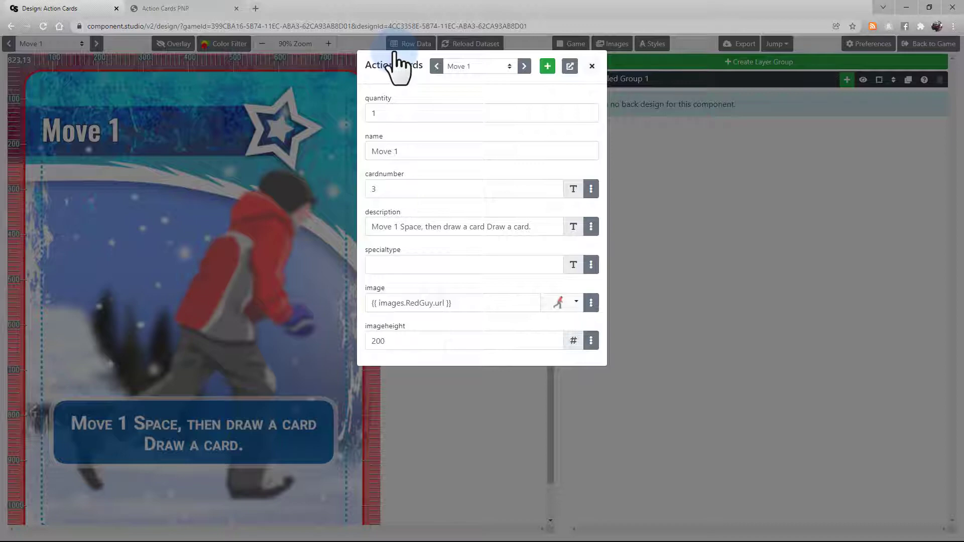
pyautogui.click(405, 151)
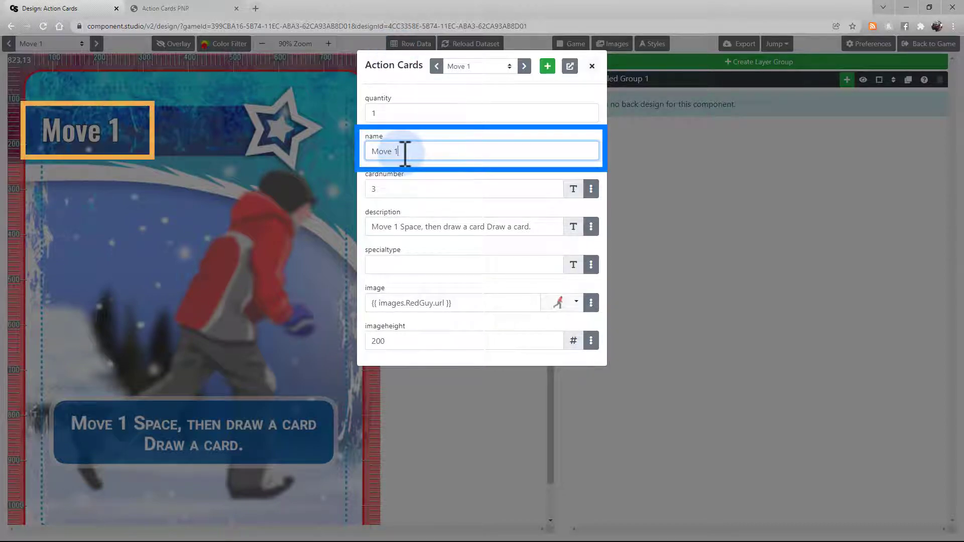
pyautogui.press('BackSpace')
pyautogui.write('4')
pyautogui.click(404, 226)
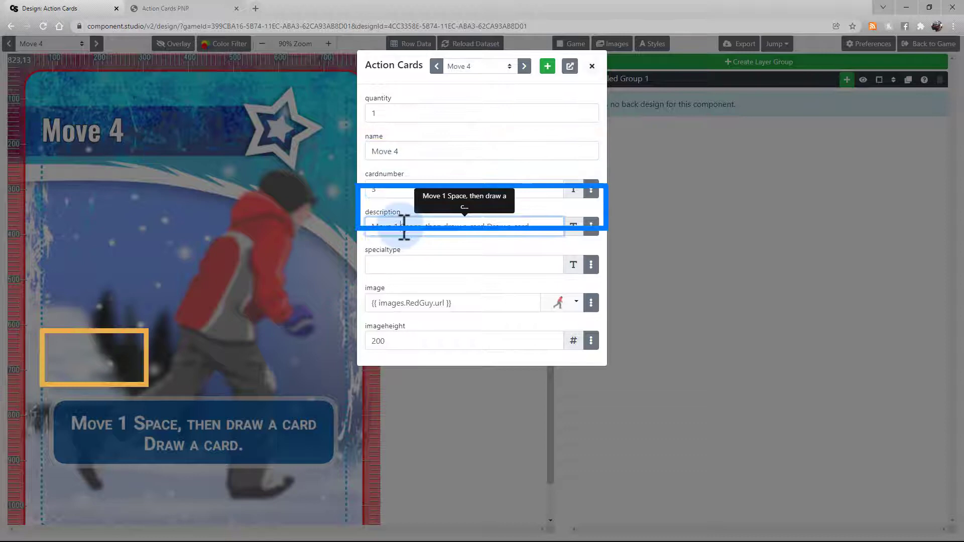
pyautogui.press('BackSpace')
pyautogui.write('4')
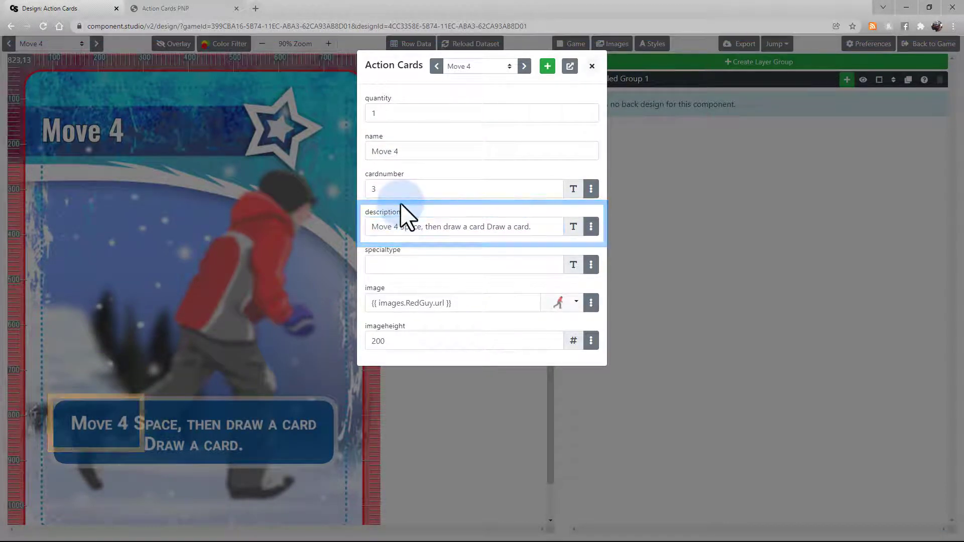
# - Step forward to the Place Ice card and add a new blank row, Untitled 6if0n
pyautogui.click(524, 66)
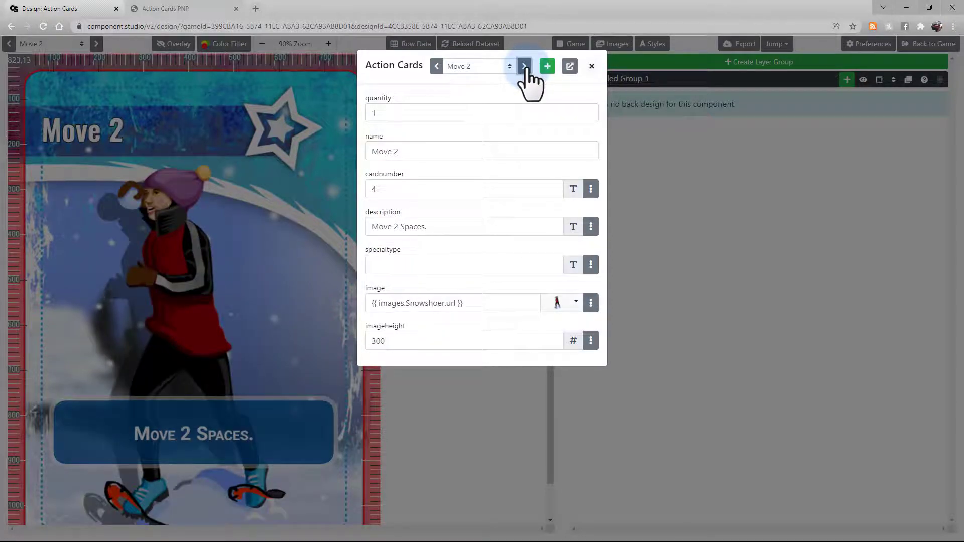
pyautogui.click(524, 66)
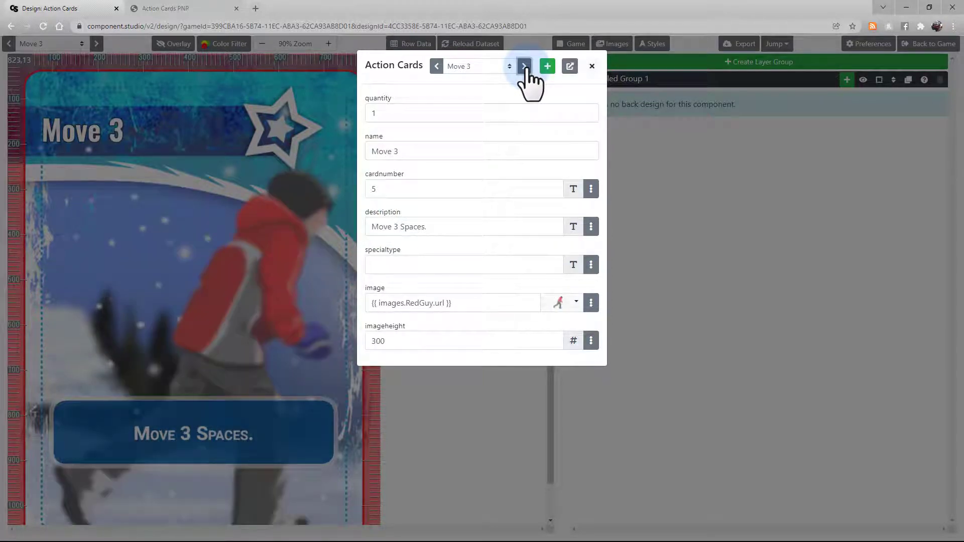
pyautogui.click(524, 66)
pyautogui.click(507, 68)
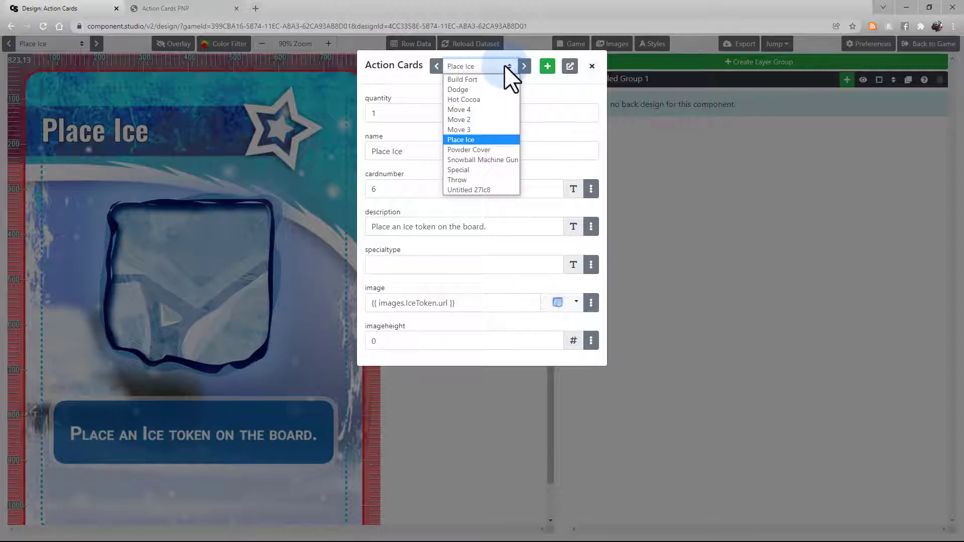
pyautogui.click(505, 65)
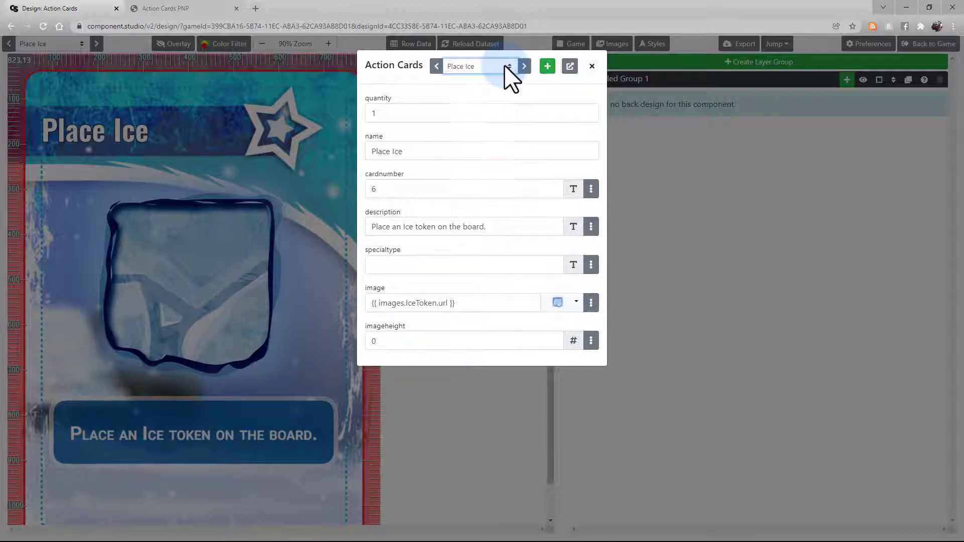
pyautogui.click(548, 66)
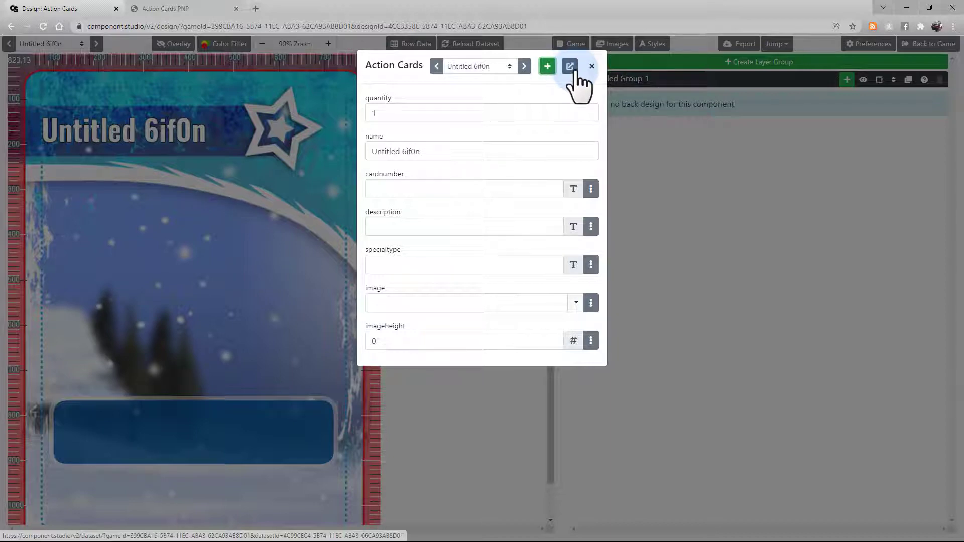
# - Check the new row in the full dataset tab, then close the Row Data panel
pyautogui.click(570, 67)
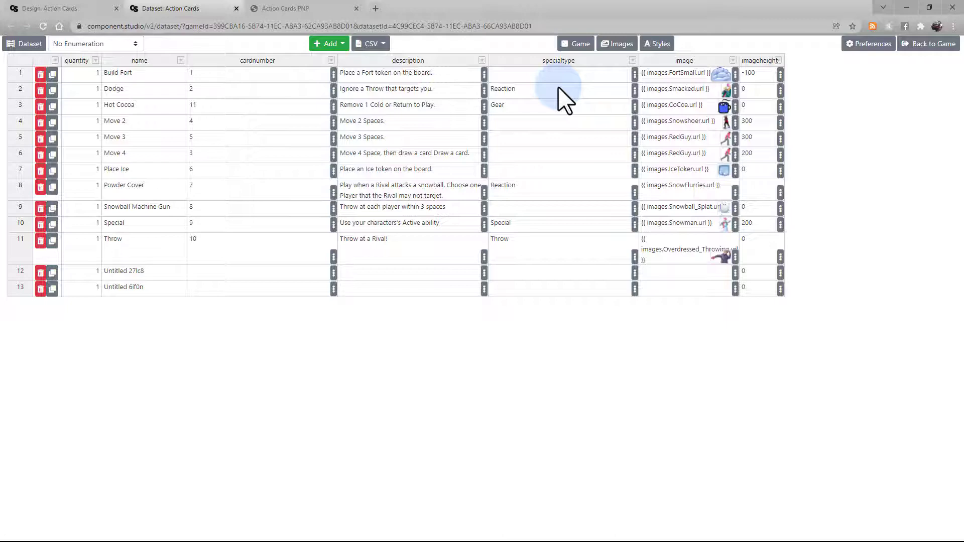
pyautogui.click(108, 9)
pyautogui.click(593, 69)
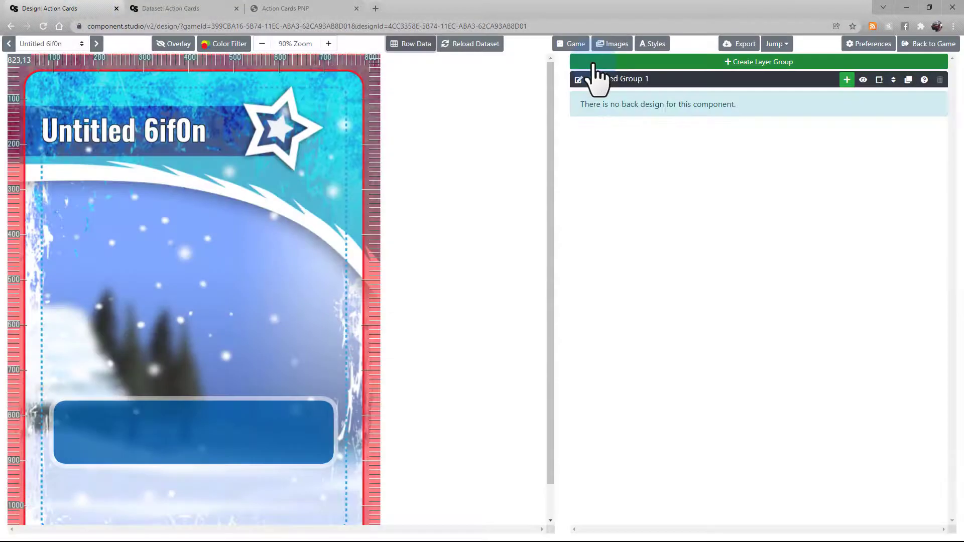
# - Show the Dodge card, reload the dataset, and list game variables BaseHealth 3 and Snowball
pyautogui.click(96, 44)
pyautogui.click(468, 52)
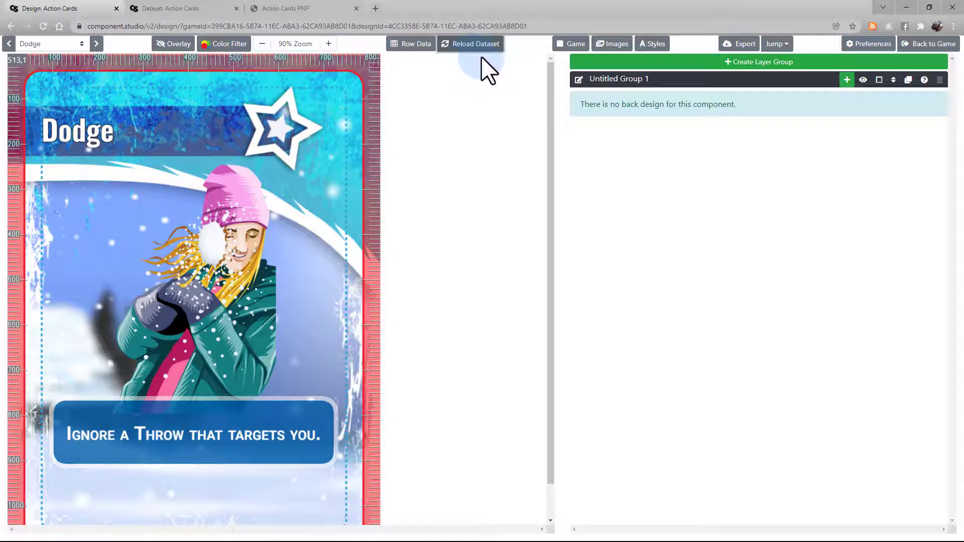
pyautogui.click(557, 45)
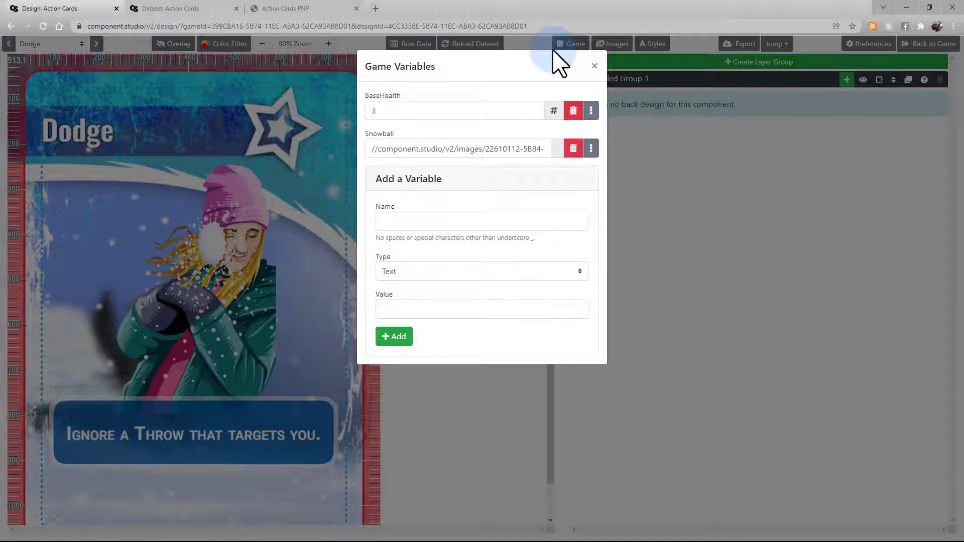
# - Close Game Variables, then review the Download All and Export settings without exporting
pyautogui.click(595, 66)
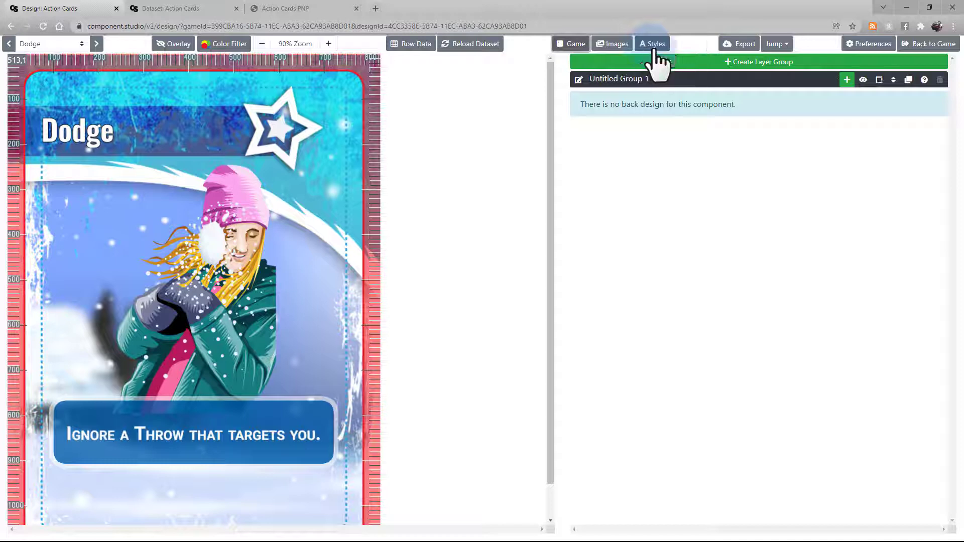
pyautogui.click(733, 47)
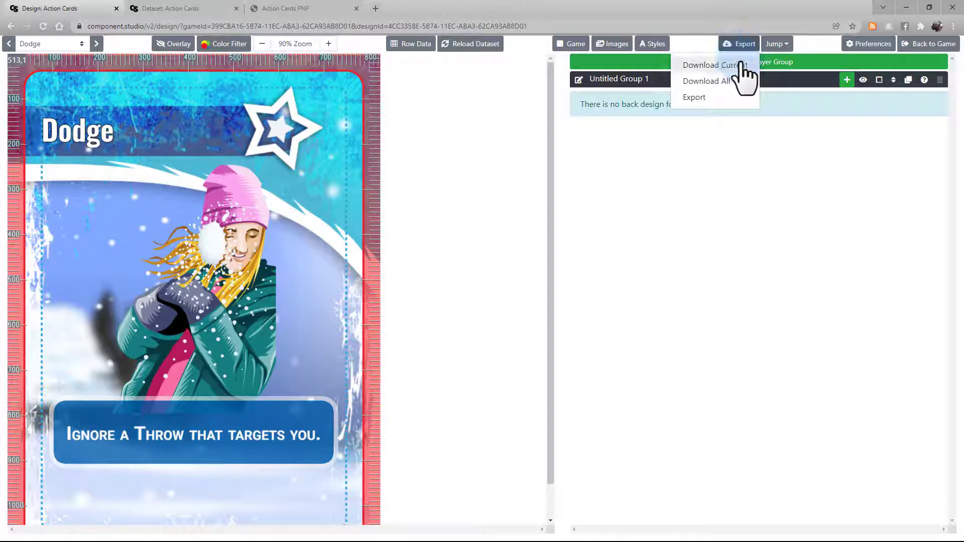
pyautogui.click(736, 83)
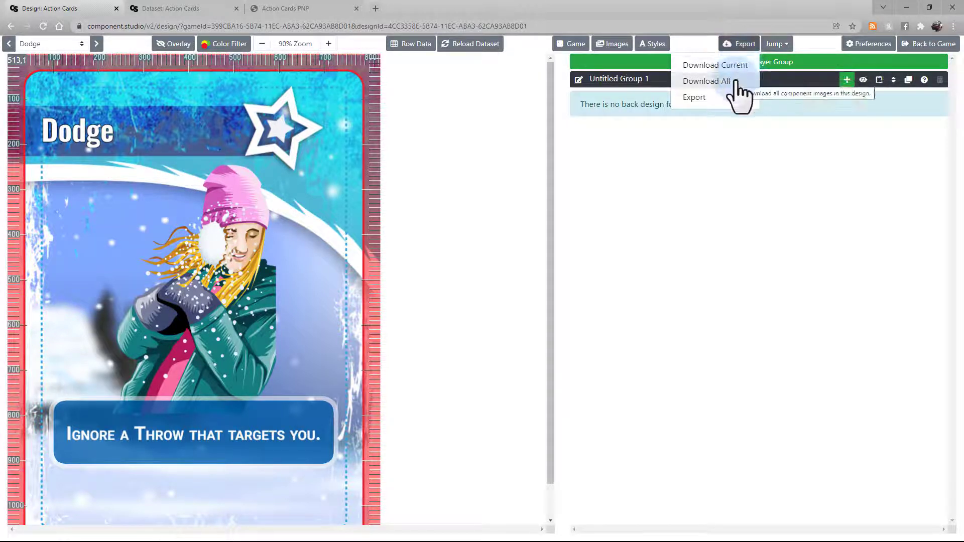
pyautogui.click(734, 97)
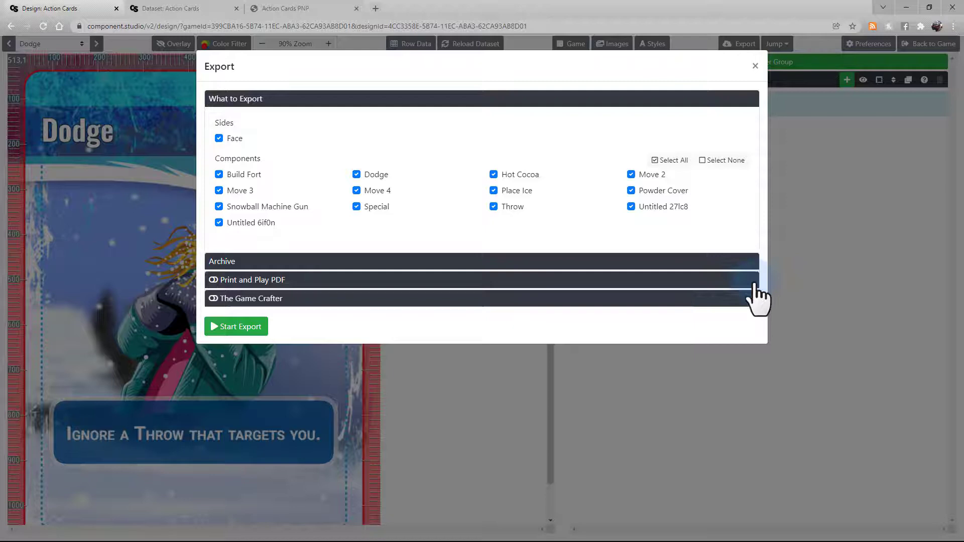
pyautogui.click(817, 262)
# - Jump to the DescriptionText layer's settings, then bring up the Preferences dialog
pyautogui.click(788, 46)
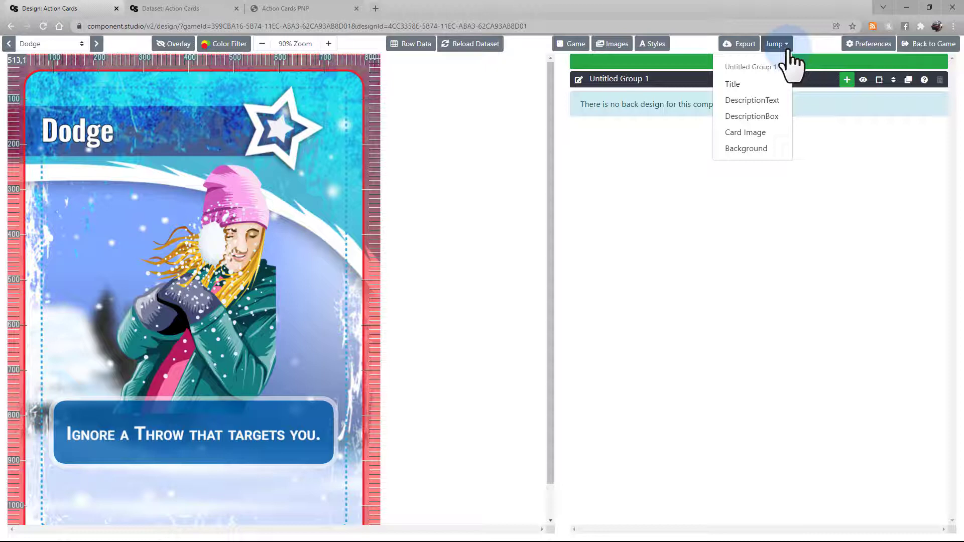
pyautogui.click(789, 112)
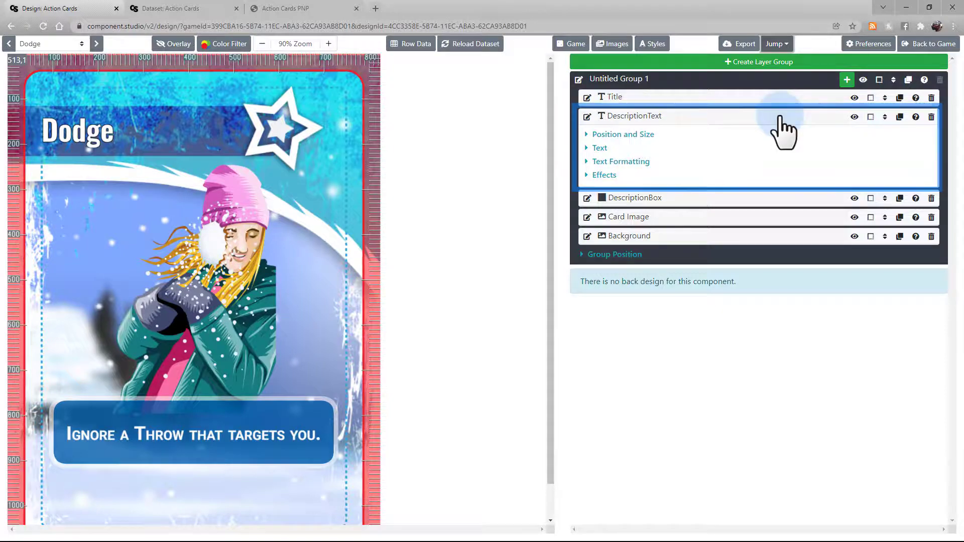
pyautogui.click(847, 48)
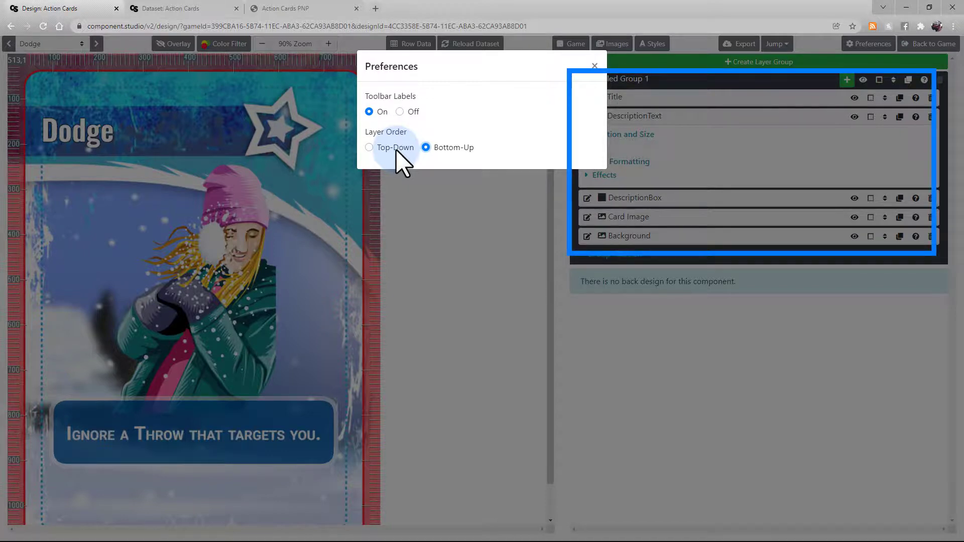
# - Switch the layer order to Top-Down, then restore it to Bottom-Up and close Preferences
pyautogui.click(395, 149)
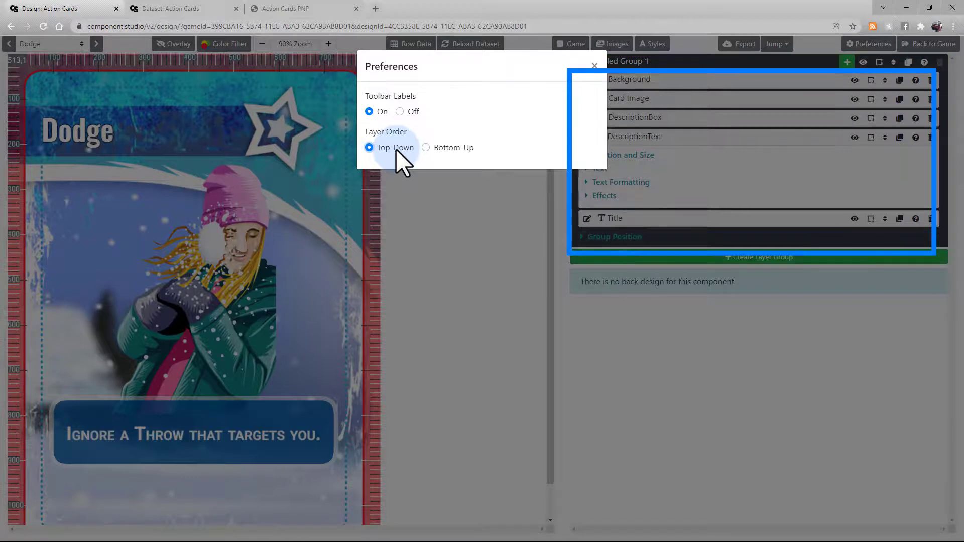
pyautogui.click(597, 65)
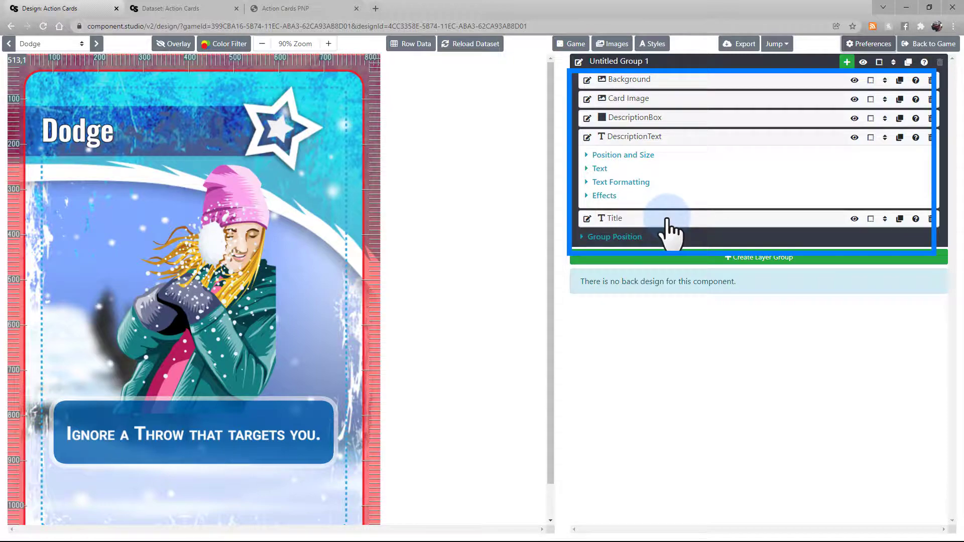
pyautogui.click(854, 45)
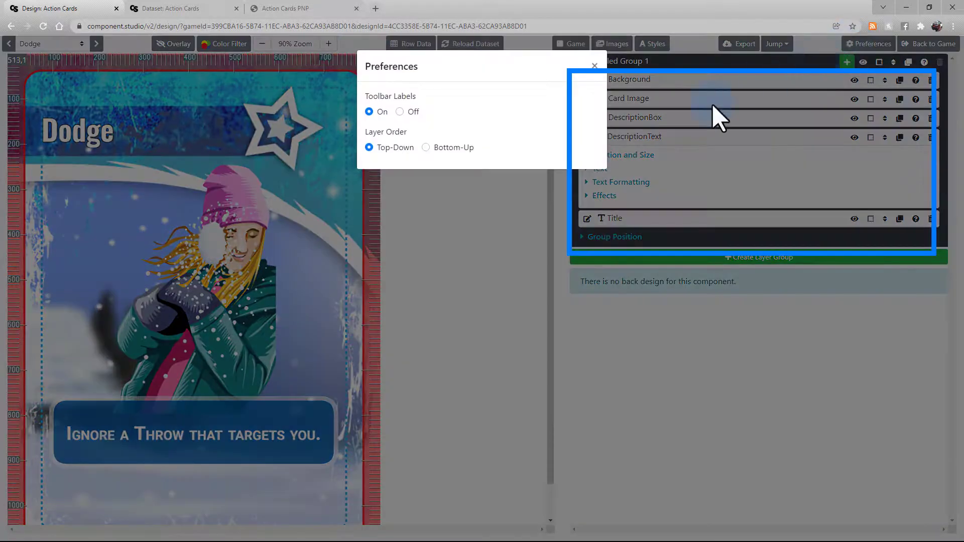
pyautogui.click(445, 149)
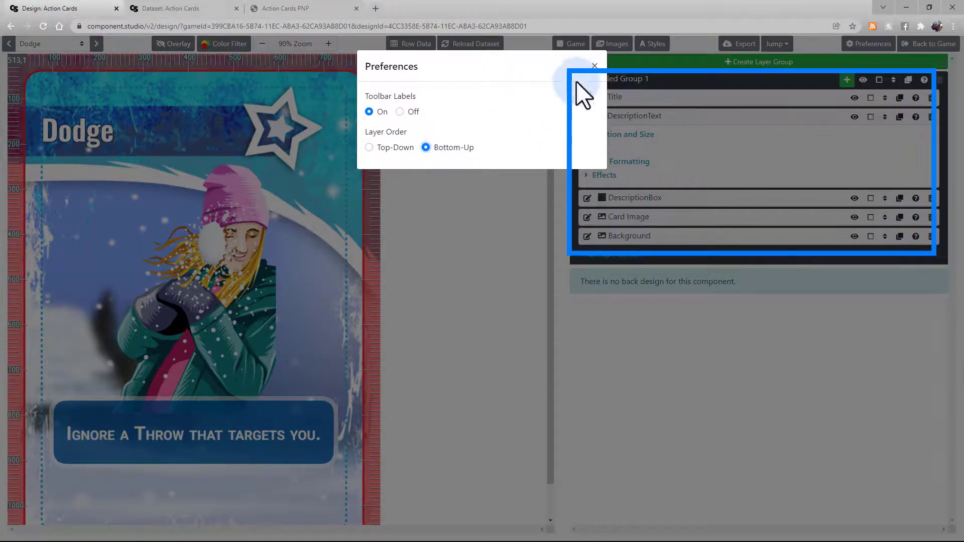
pyautogui.click(595, 67)
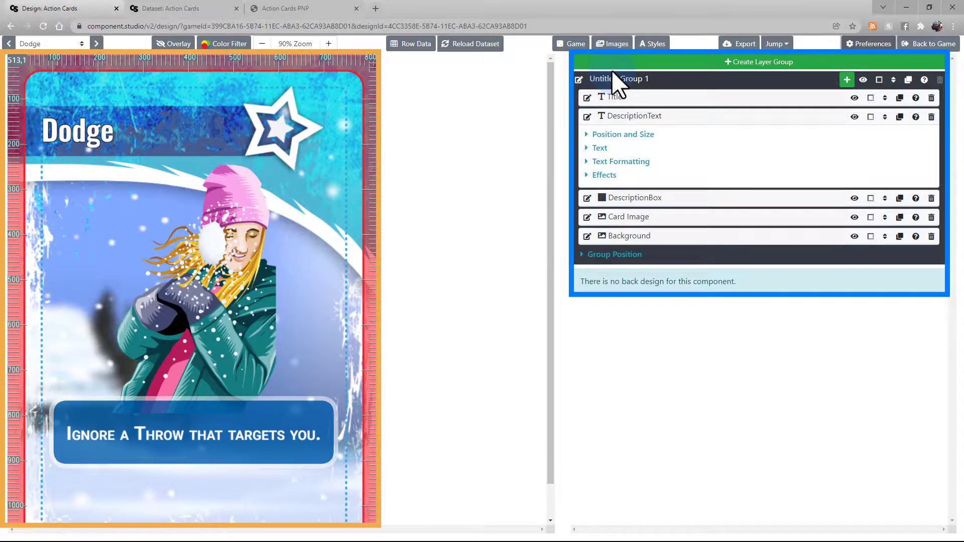
# - Create a new layer group above Untitled Group 1 and choose a layer type to add to it
pyautogui.click(689, 65)
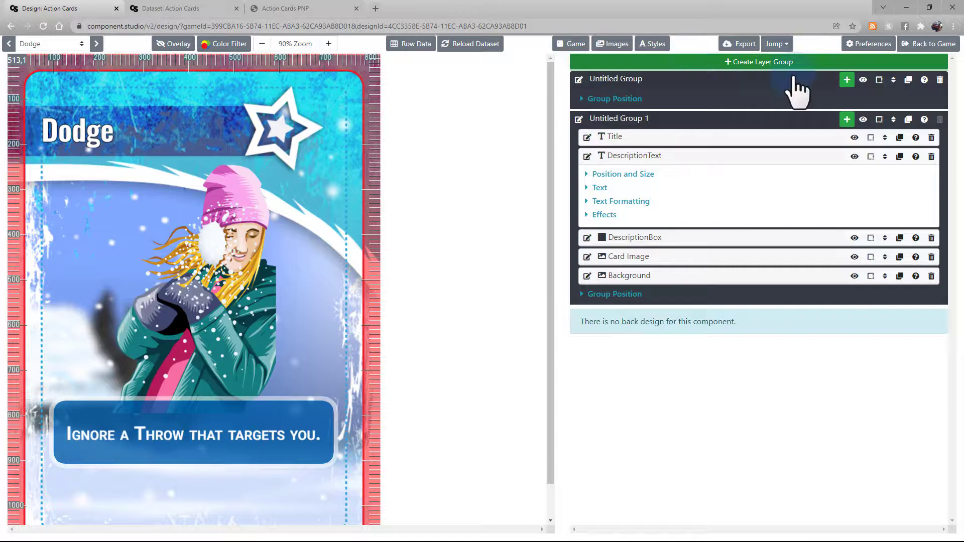
pyautogui.click(848, 82)
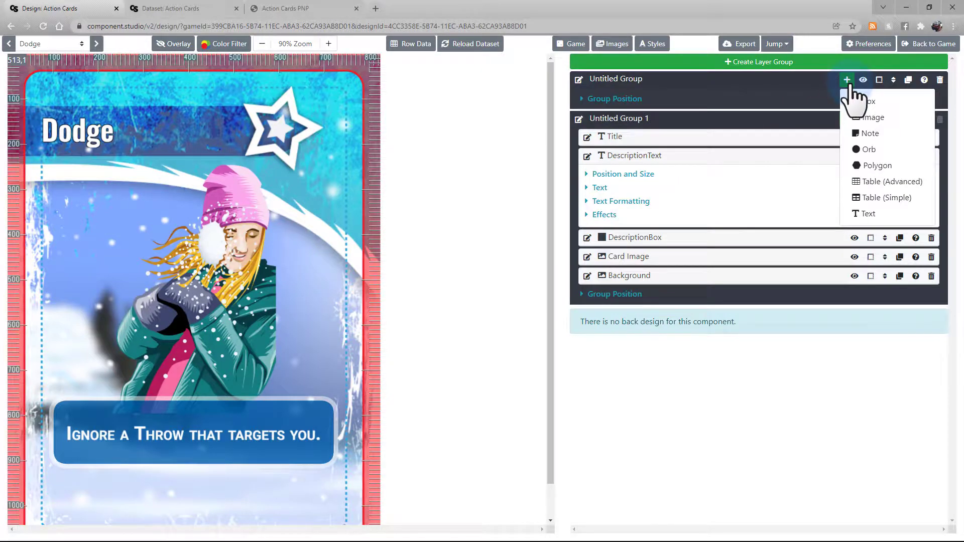